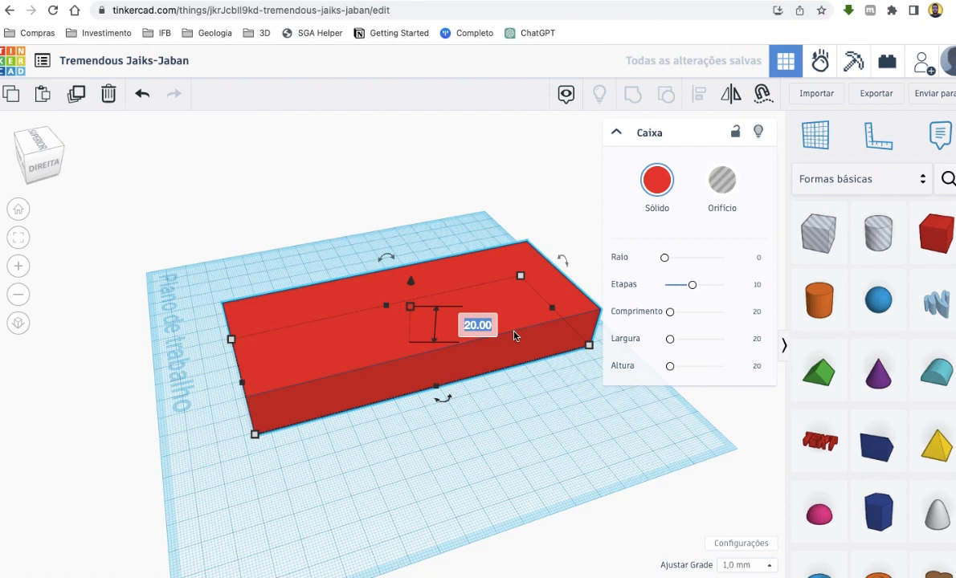
- Set the red box's height to 15 mm and shift the box slightly along its length on the workplane
text(15)
key(Return)
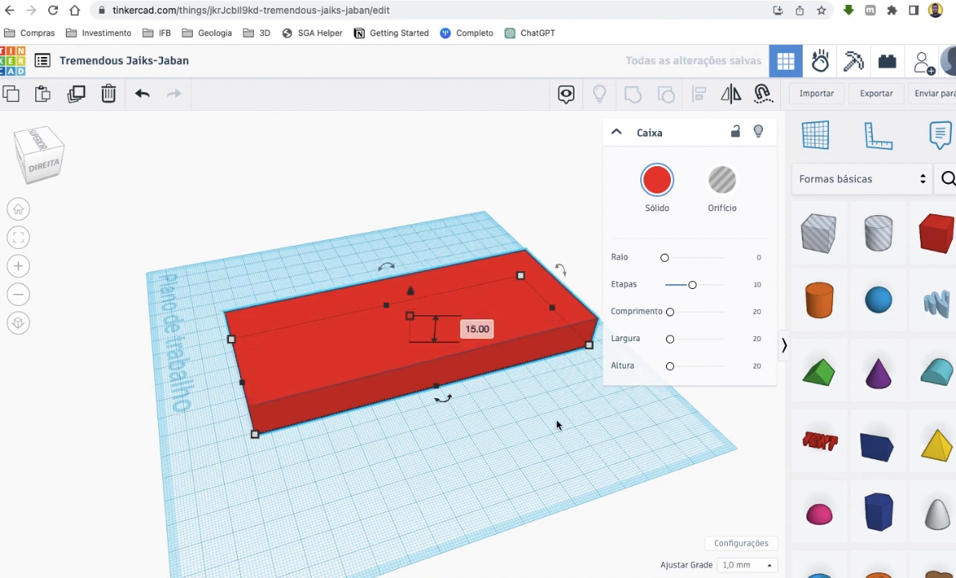
drag(534, 327, 506, 329)
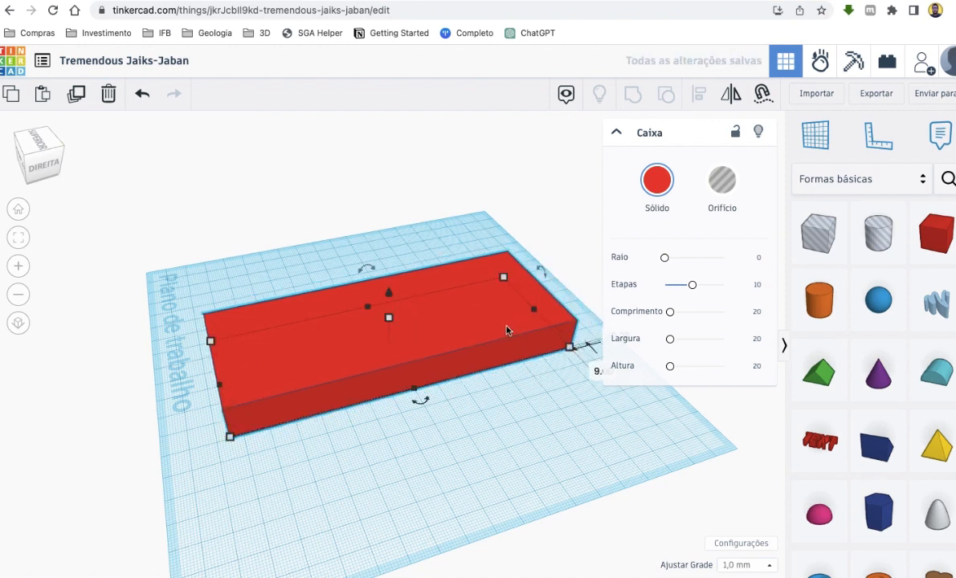
click(563, 416)
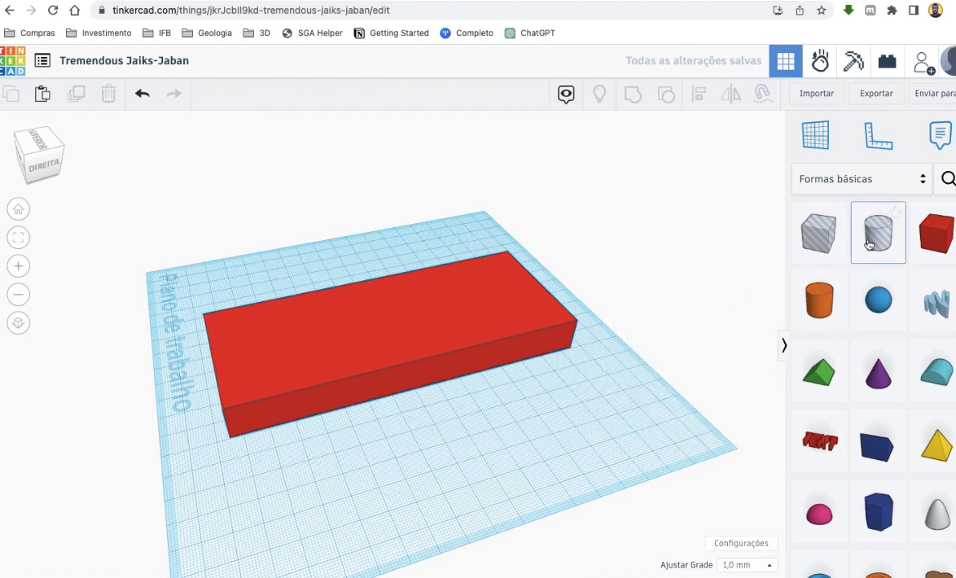
- Add a cylinder hole beside the long side of the box and set both its length and width to 15 mm
drag(868, 245, 431, 433)
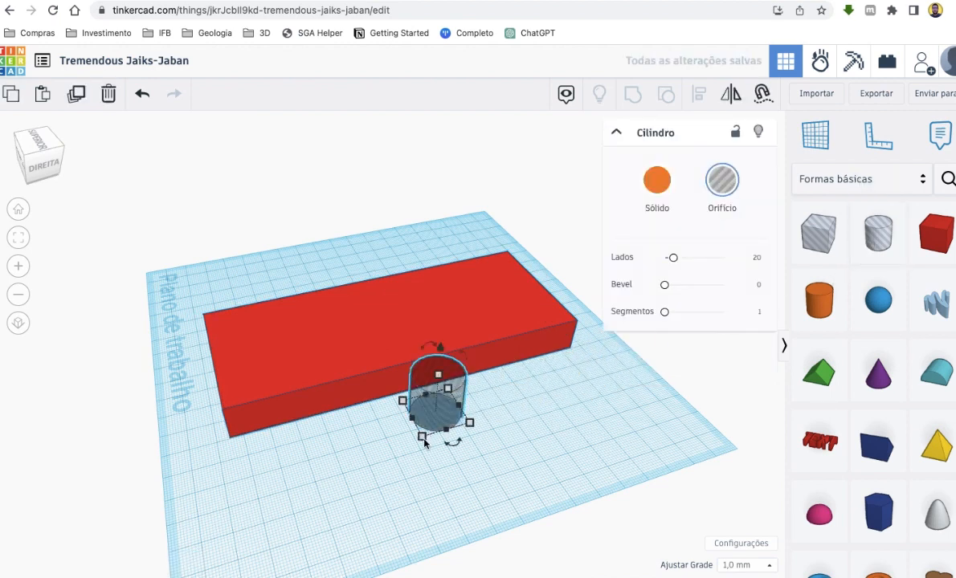
mouse_move(425, 441)
click(358, 438)
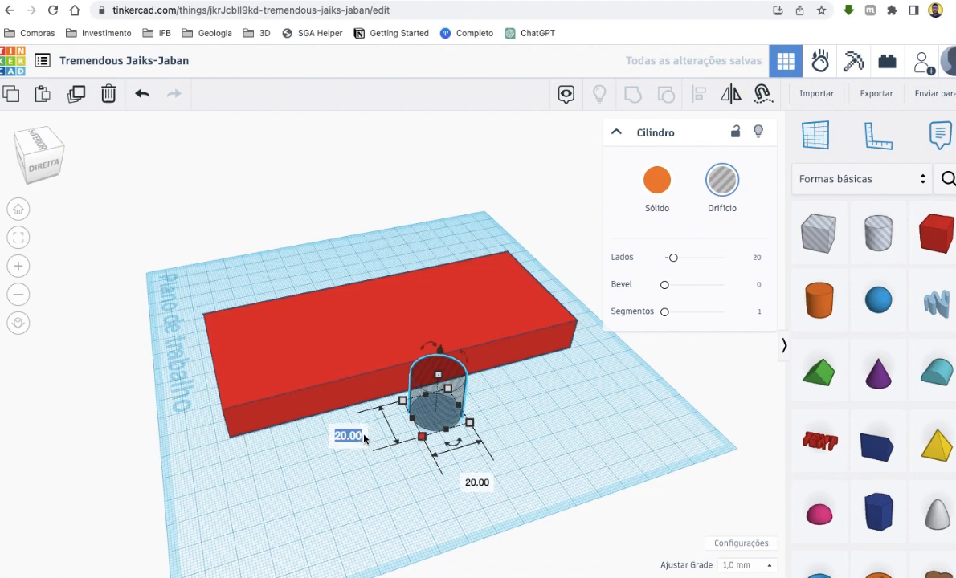
text(15)
click(480, 484)
text(15)
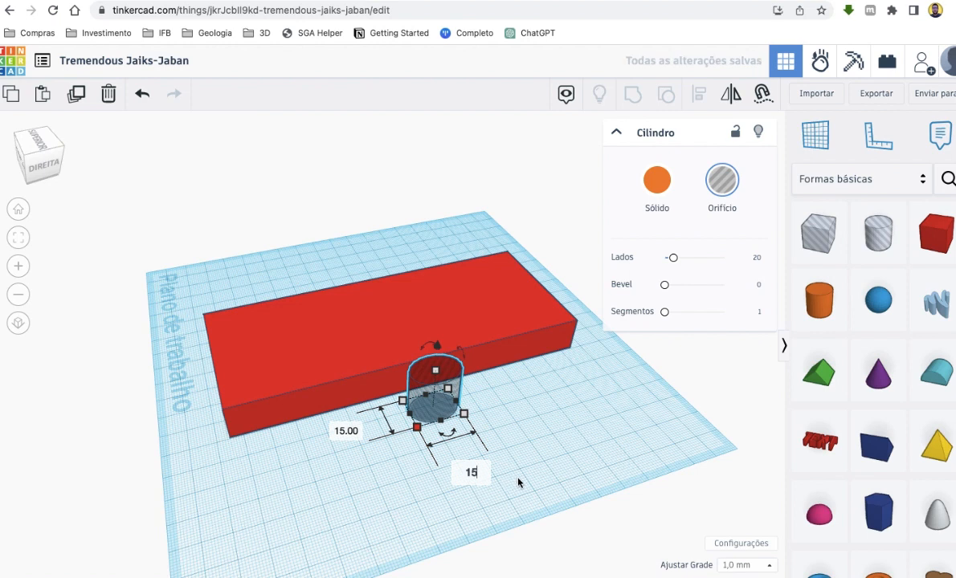
key(Return)
click(523, 448)
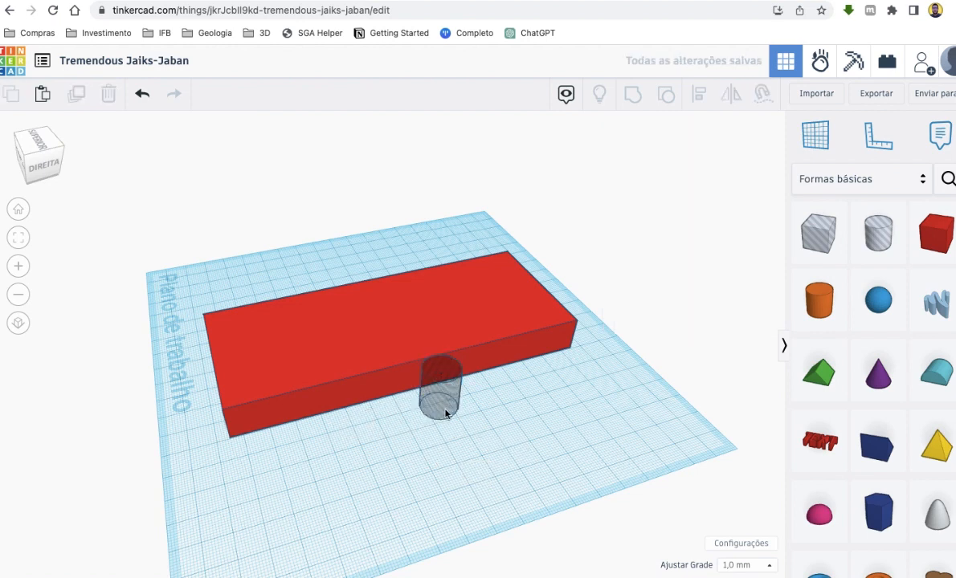
- Move the cylinder hole clear of the box and raise its height to about 36 mm
drag(446, 414, 408, 414)
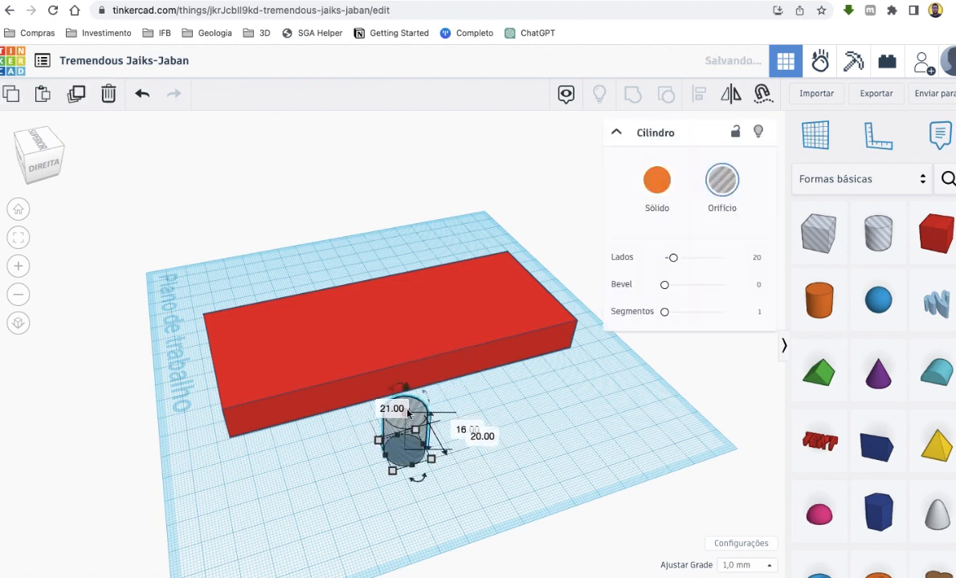
click(496, 407)
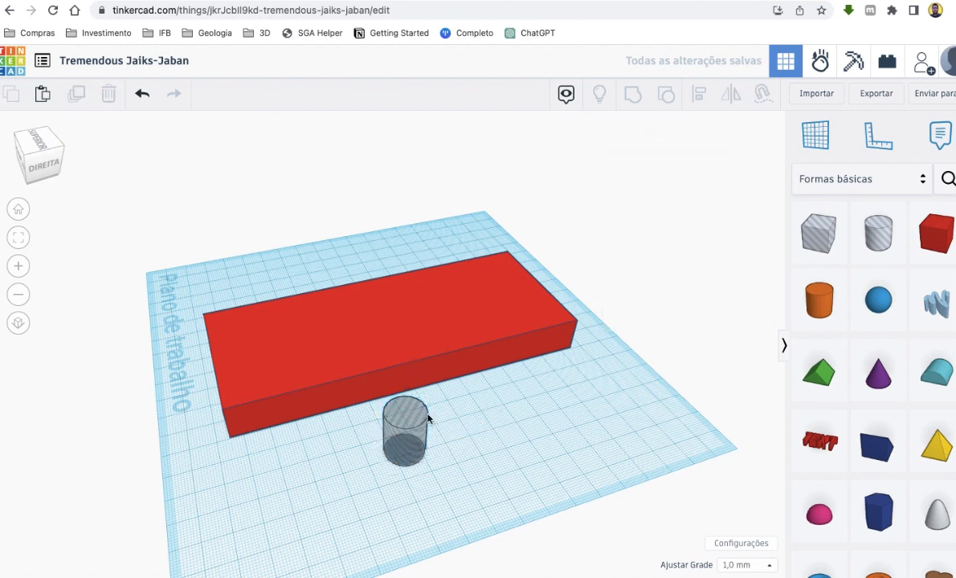
click(410, 419)
drag(407, 406, 406, 379)
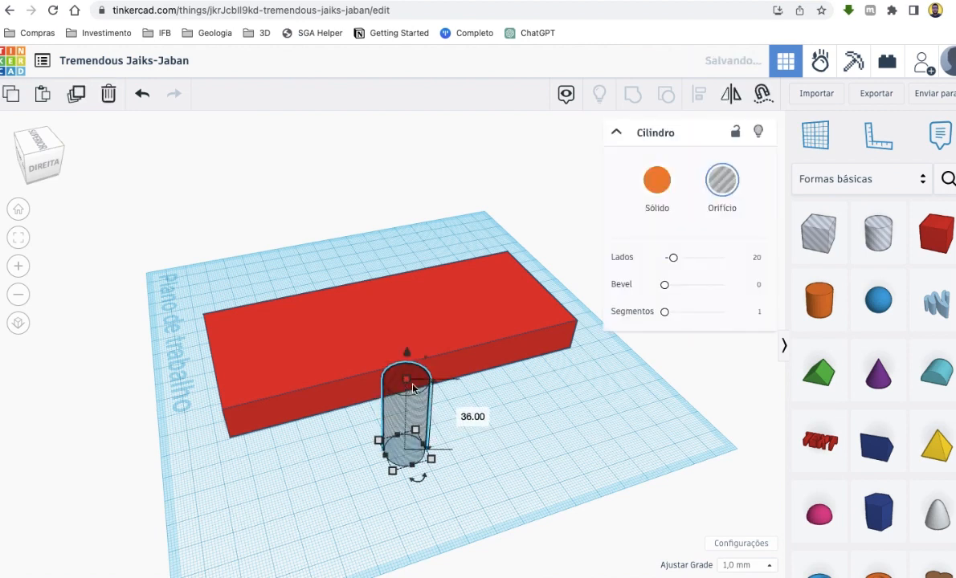
click(517, 405)
- Toggle the cylinder and the box between solid and hole, returning each to its original type
click(418, 434)
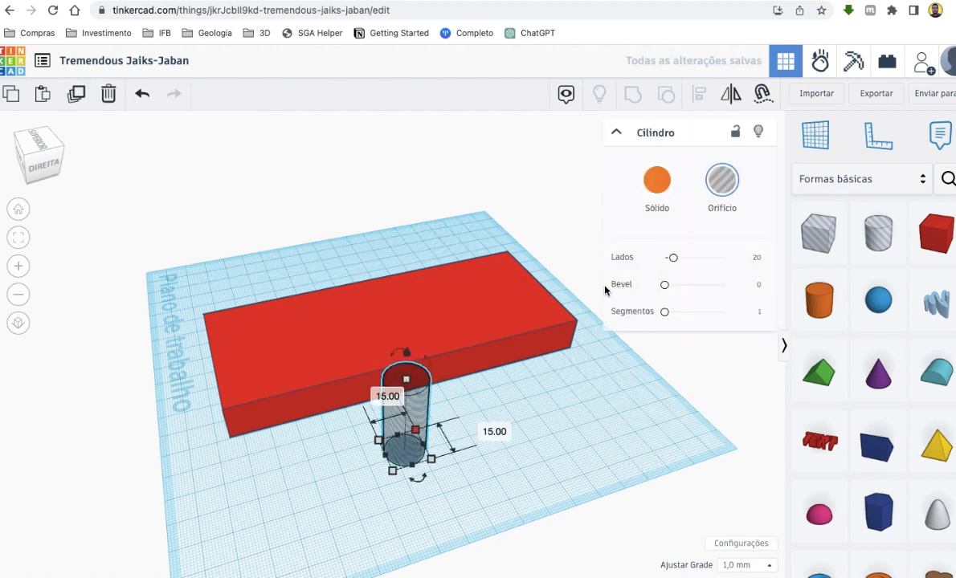
click(669, 197)
click(720, 192)
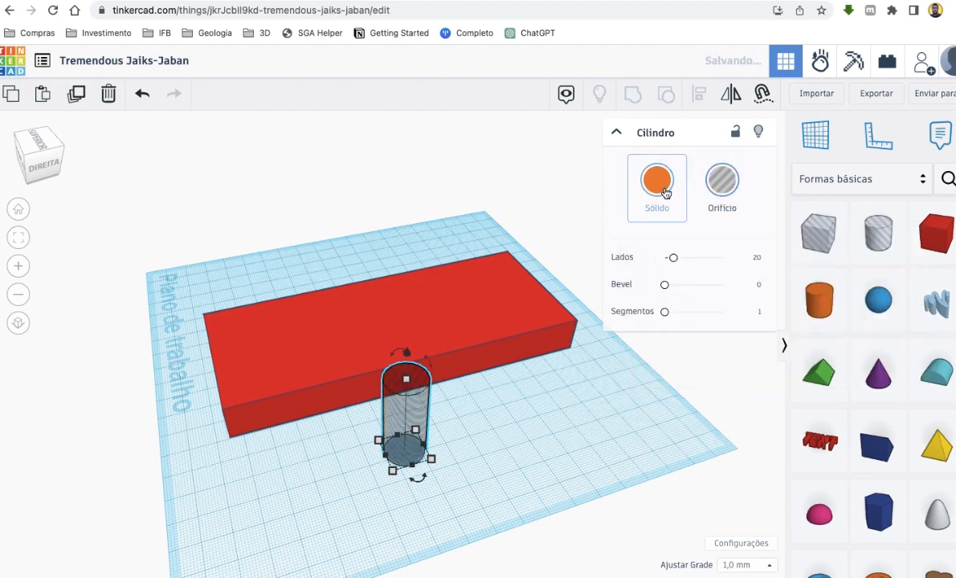
click(665, 193)
click(722, 183)
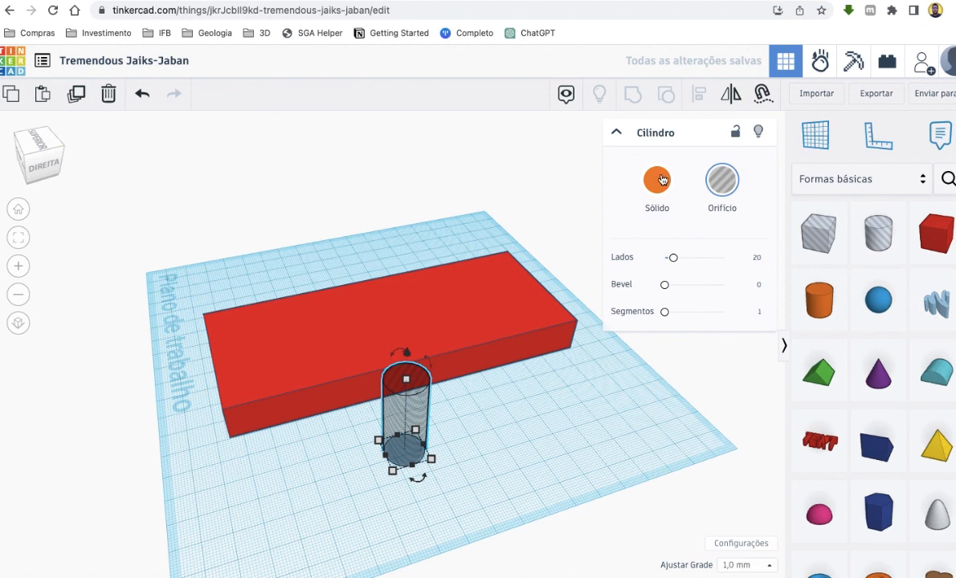
click(518, 296)
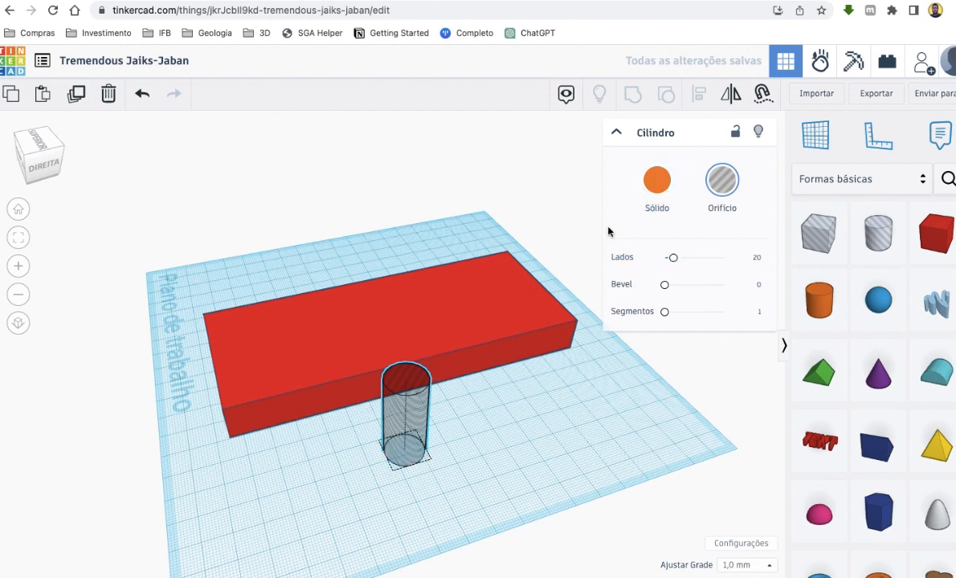
click(721, 183)
click(667, 199)
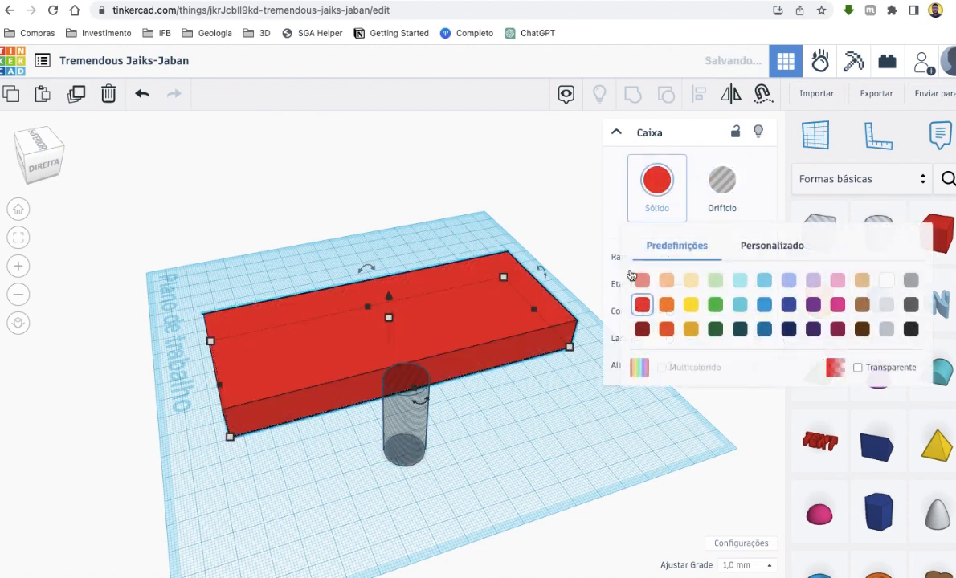
- Move the cylinder hole about 45 mm along and 41 mm across, into a corner at one end of the box
click(383, 393)
drag(383, 393, 258, 382)
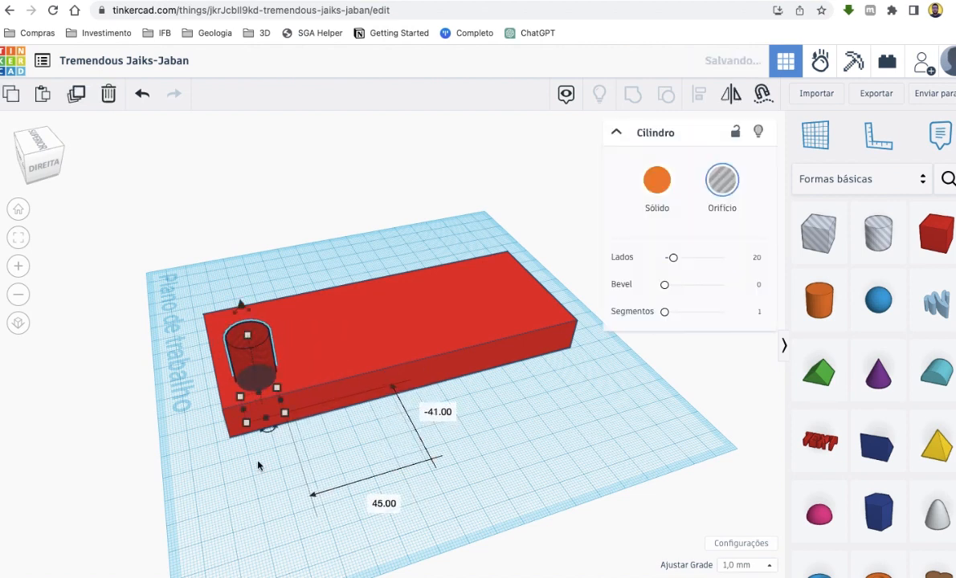
right_drag(258, 465, 549, 491)
click(548, 490)
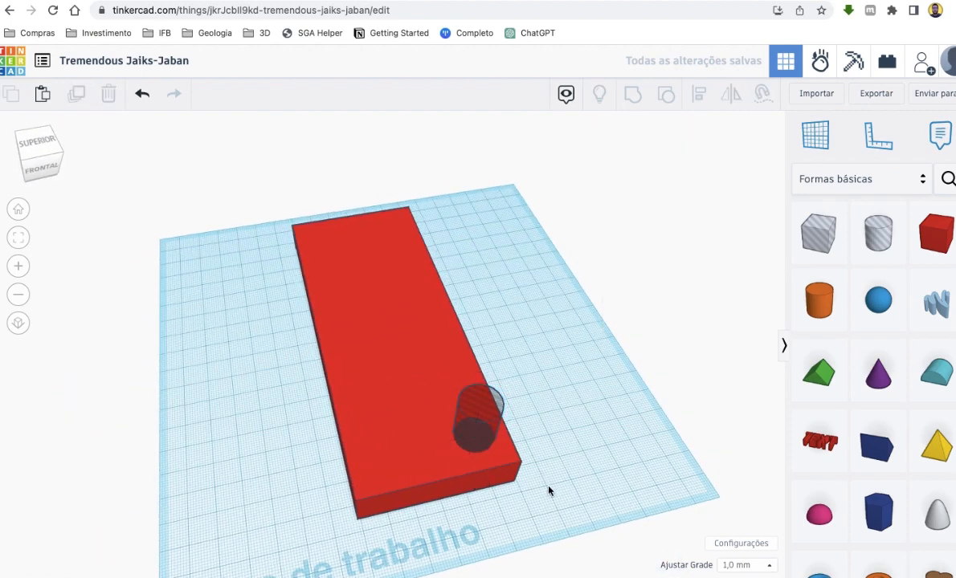
- Group the box with the cylinder hole to cut it out, and undo the grouping
drag(548, 491, 375, 366)
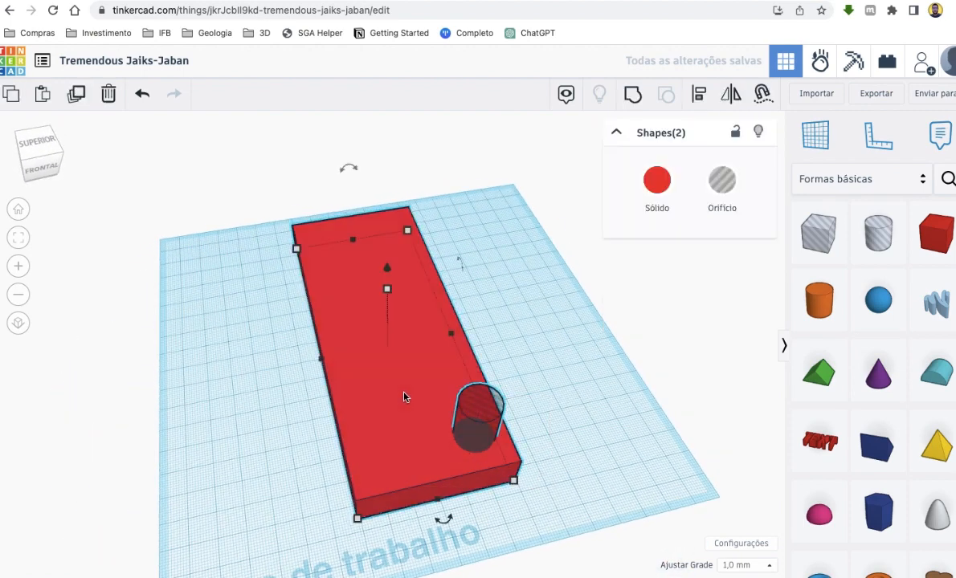
click(635, 98)
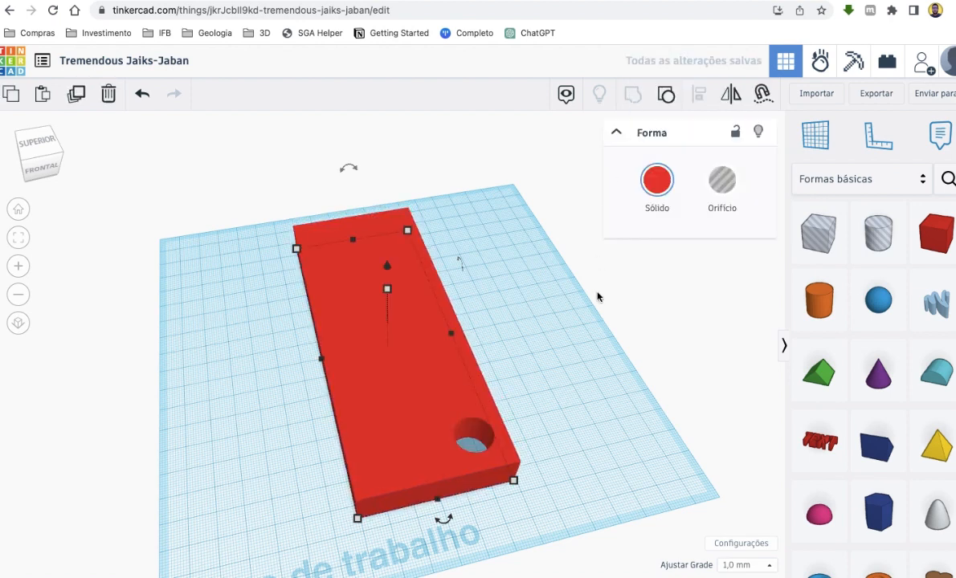
click(599, 363)
right_drag(599, 364, 534, 390)
key(ctrl+z)
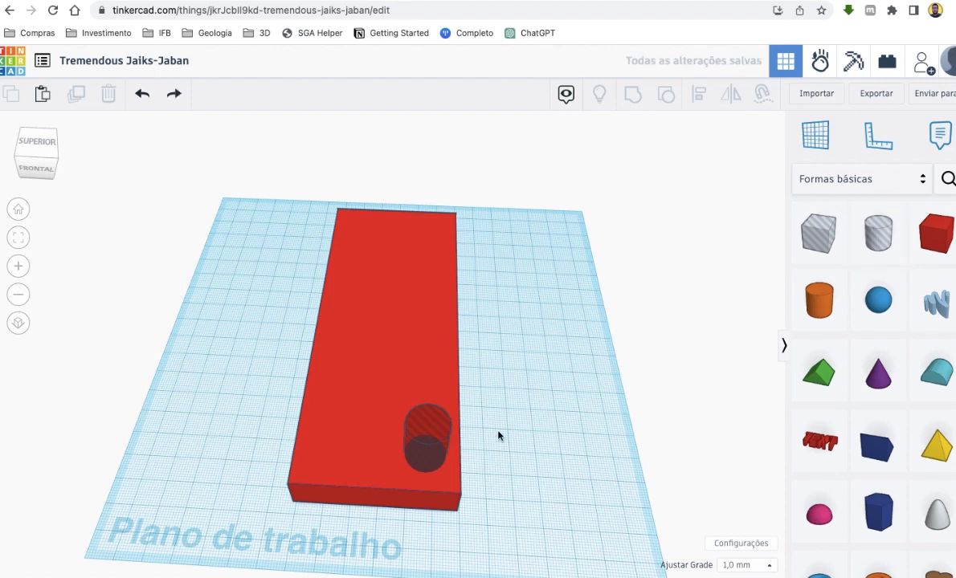
- Duplicate the cylinder hole and shift the copy about 26.5 mm across the box's width, beside the original
click(424, 440)
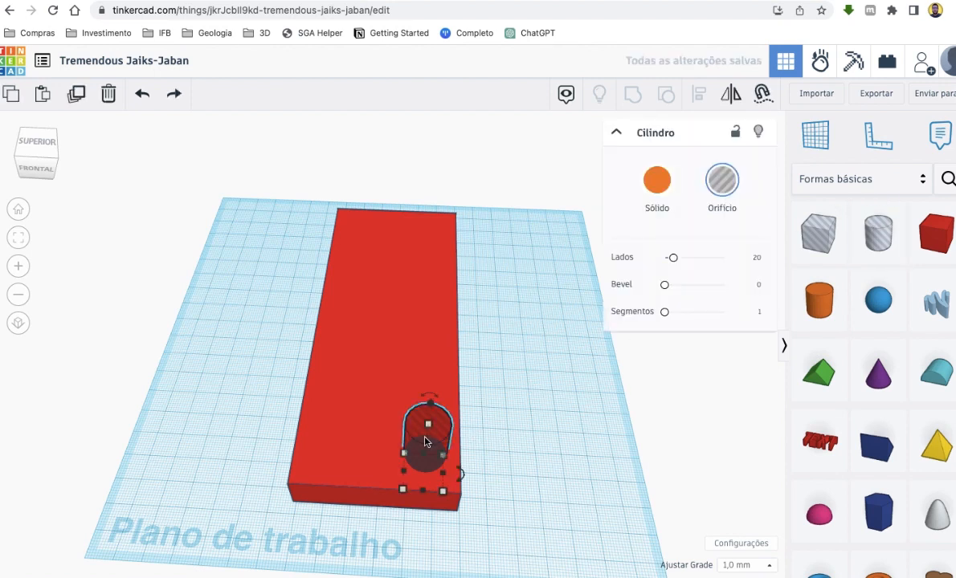
key(ctrl+d)
drag(428, 439, 376, 437)
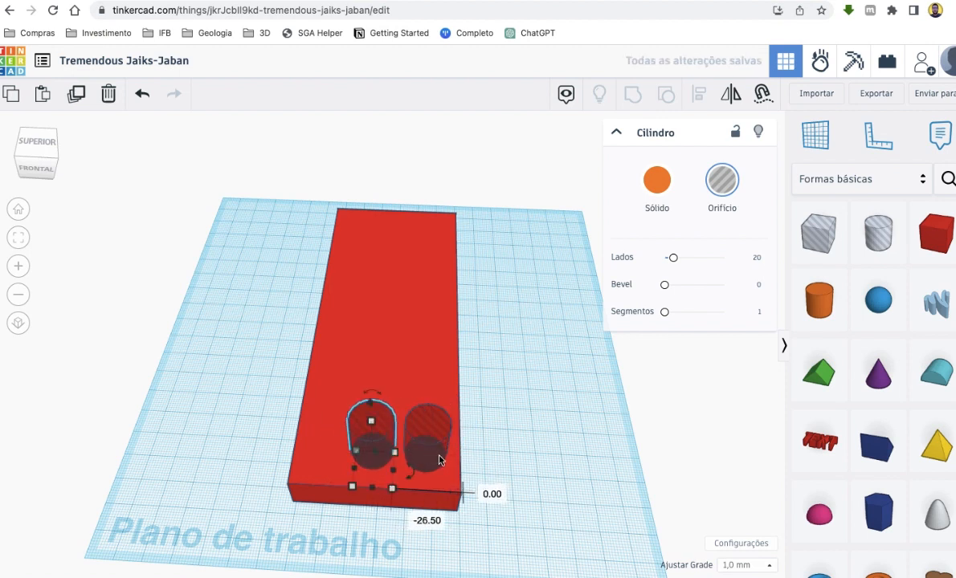
- Make another copy of the original cylinder hole and place it at the opposite long edge, completing a row of three
click(434, 456)
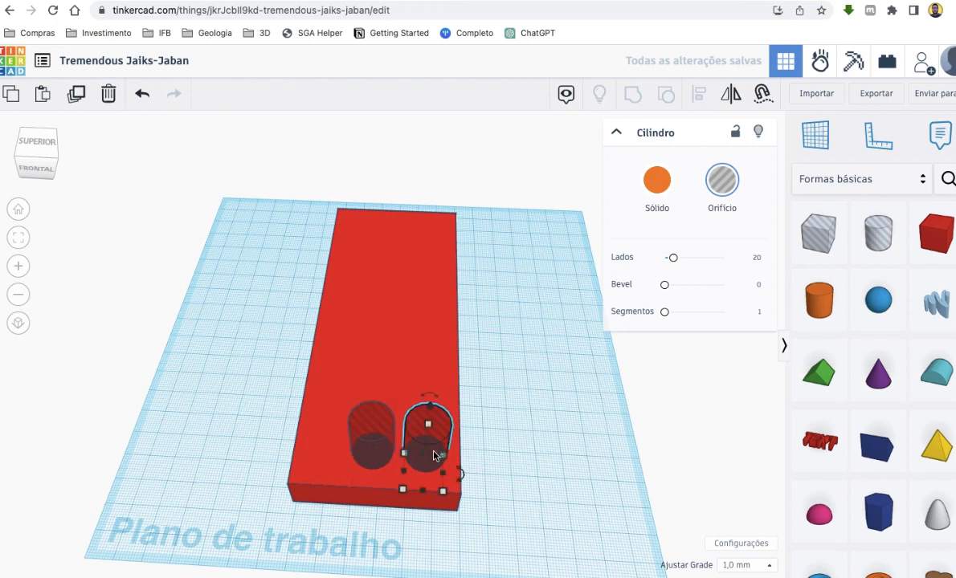
drag(434, 456, 455, 448)
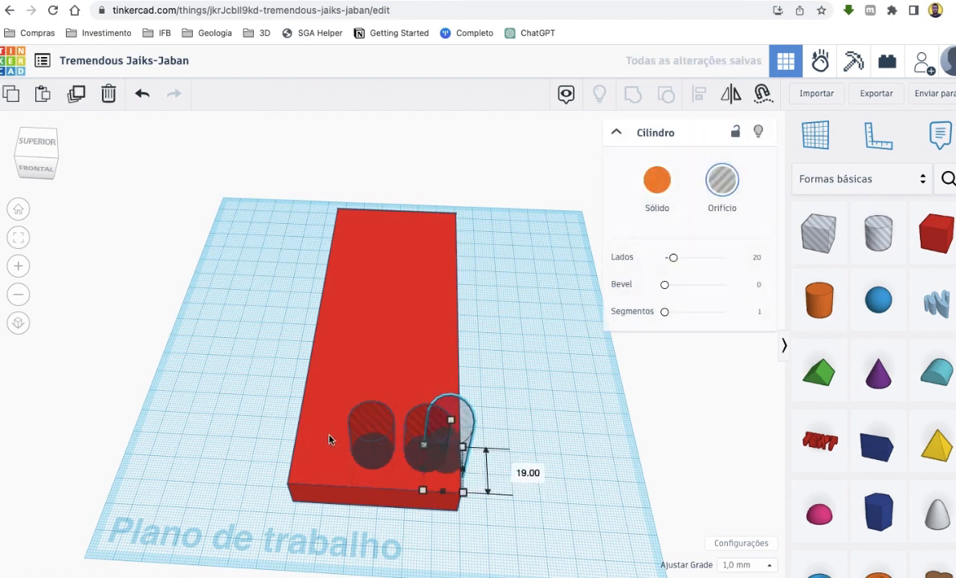
key(super+z)
click(485, 446)
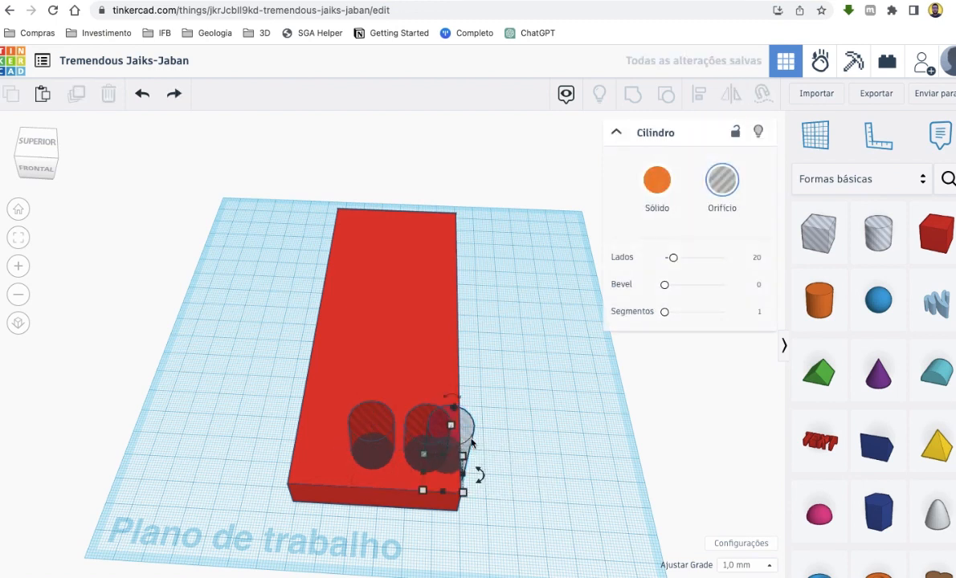
drag(458, 441, 339, 436)
right_drag(504, 419, 420, 458)
- Align the middle cylinder hole to the centre of the box's width
click(342, 444)
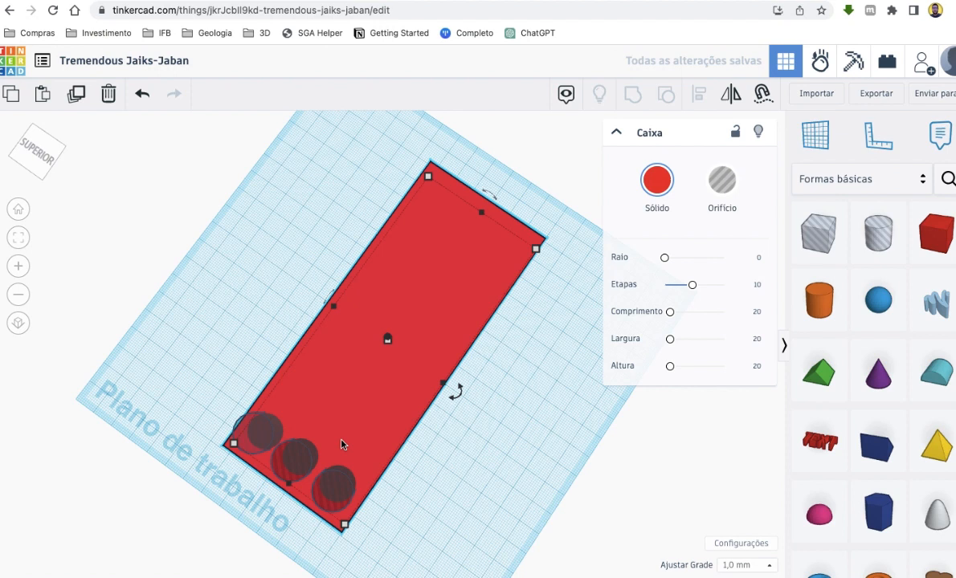
shift+click(300, 457)
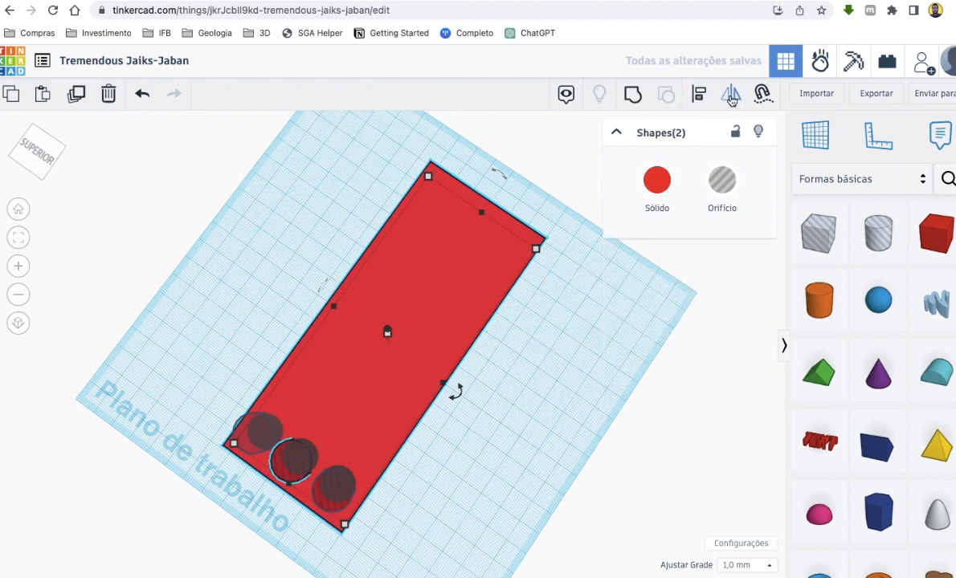
click(696, 96)
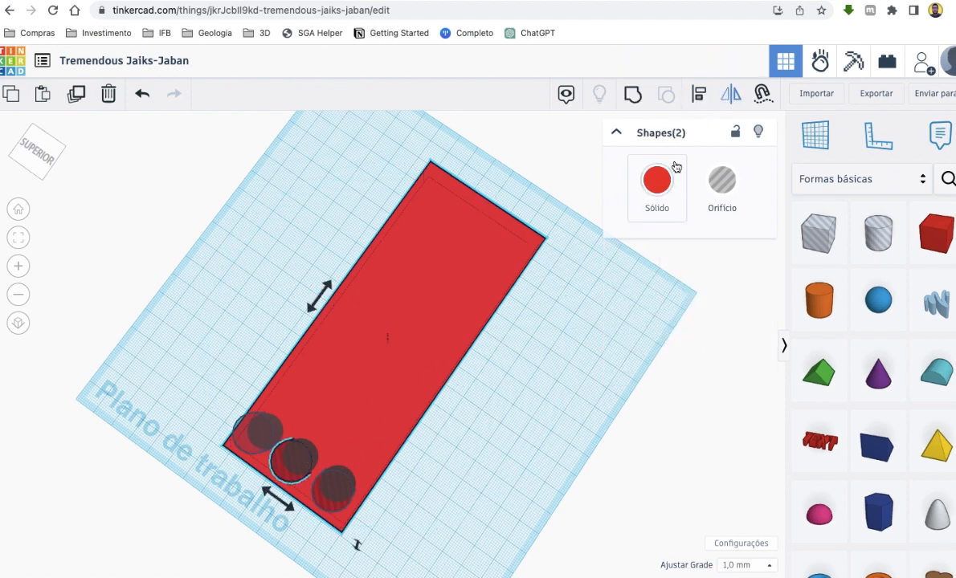
click(699, 98)
click(277, 497)
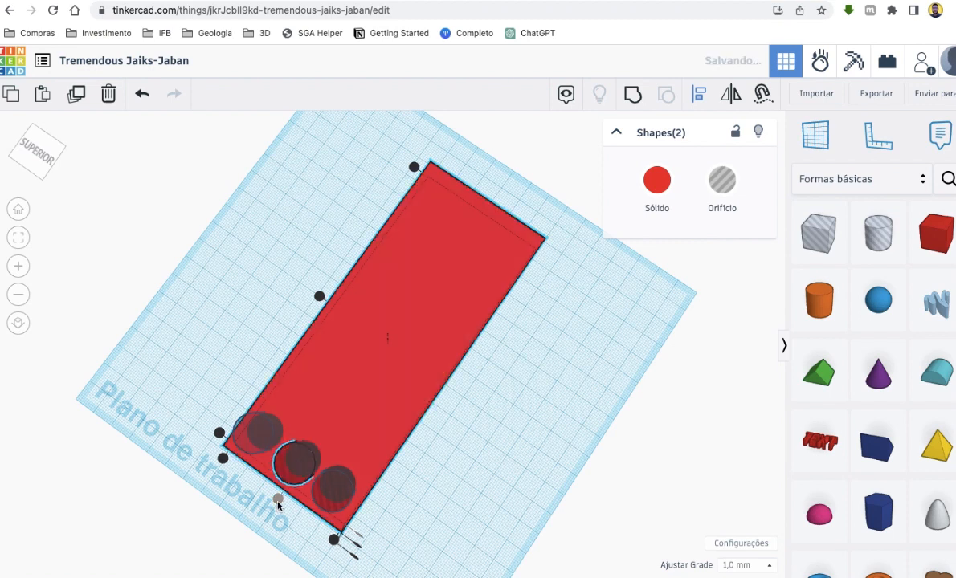
click(392, 495)
right_drag(393, 496, 472, 465)
- Duplicate the row of three cylinder holes and shift the copies along the box's length to form a second row
click(412, 487)
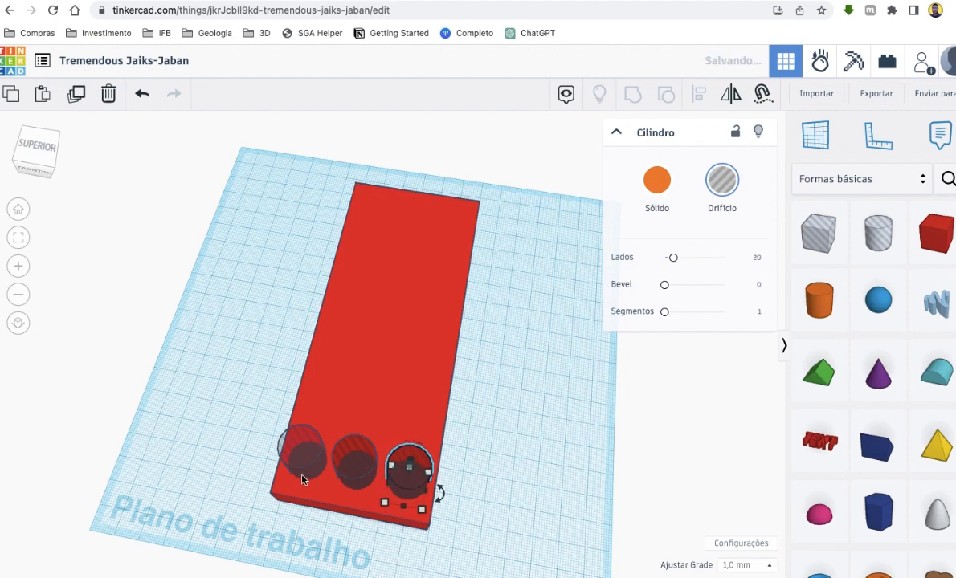
right_drag(519, 479, 293, 448)
click(281, 441)
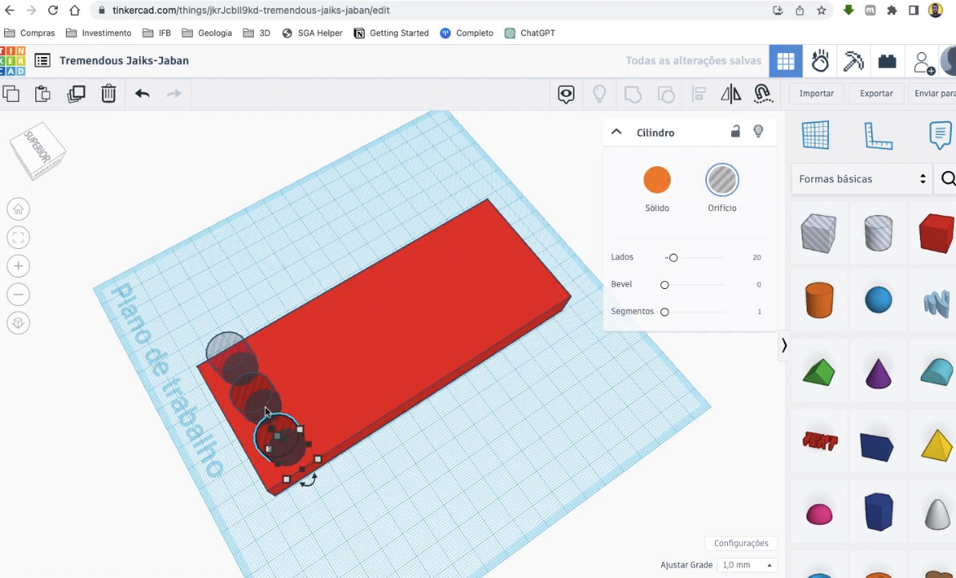
shift+click(249, 386)
shift+click(237, 358)
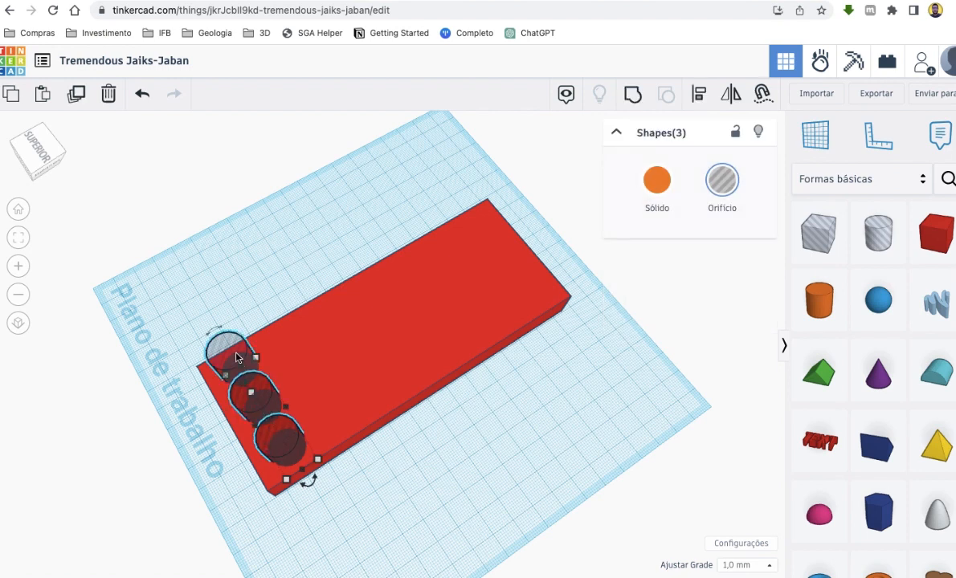
key(Right)
key(Right)
key(Right)
key(Right)
key(Right)
key(Right)
key(Right)
key(Right)
key(Right)
key(Right)
key(Right)
key(Right)
key(Right)
key(Right)
key(Right)
key(Right)
key(Right)
key(Right)
key(Right)
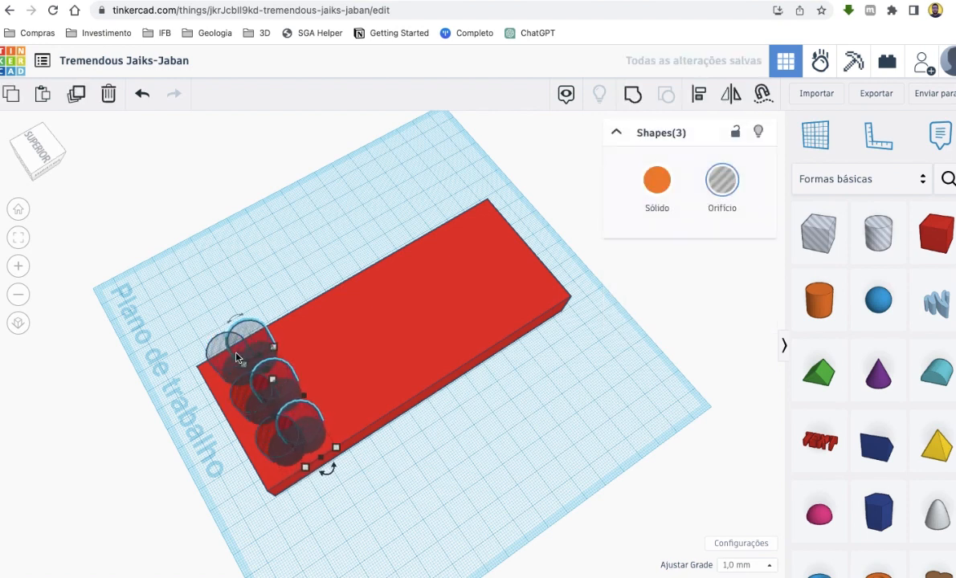
key(Left)
key(Left)
key(Left)
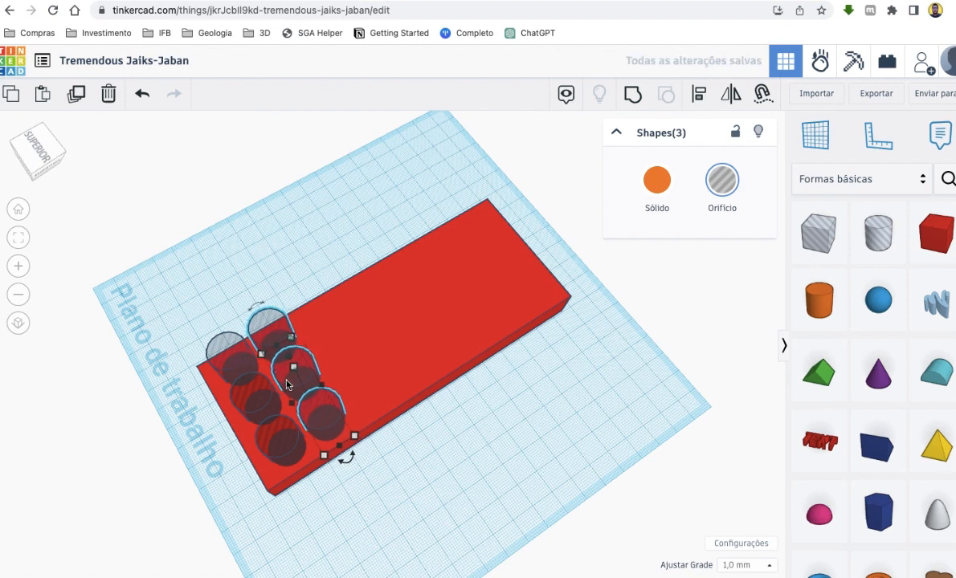
key(Right)
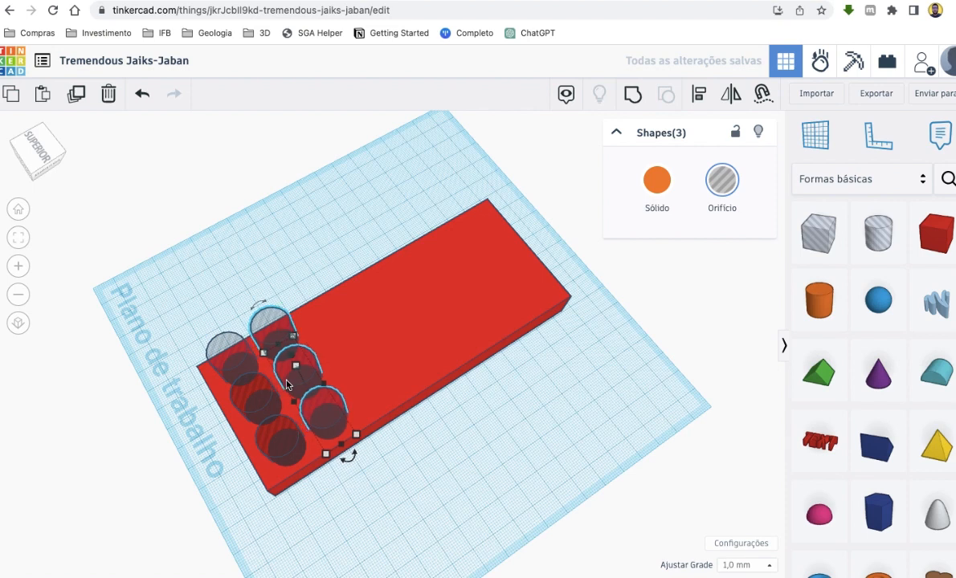
- Repeat the spaced duplication of the three-hole row along the box until seven rows fill its length
key(Right)
key(Right)
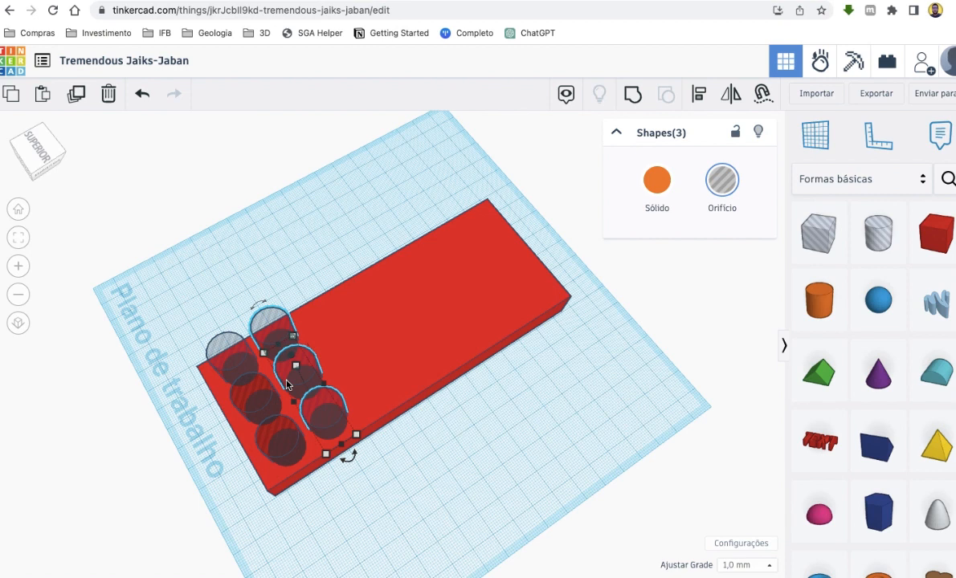
key(ctrl+d)
key(ctrl+d)
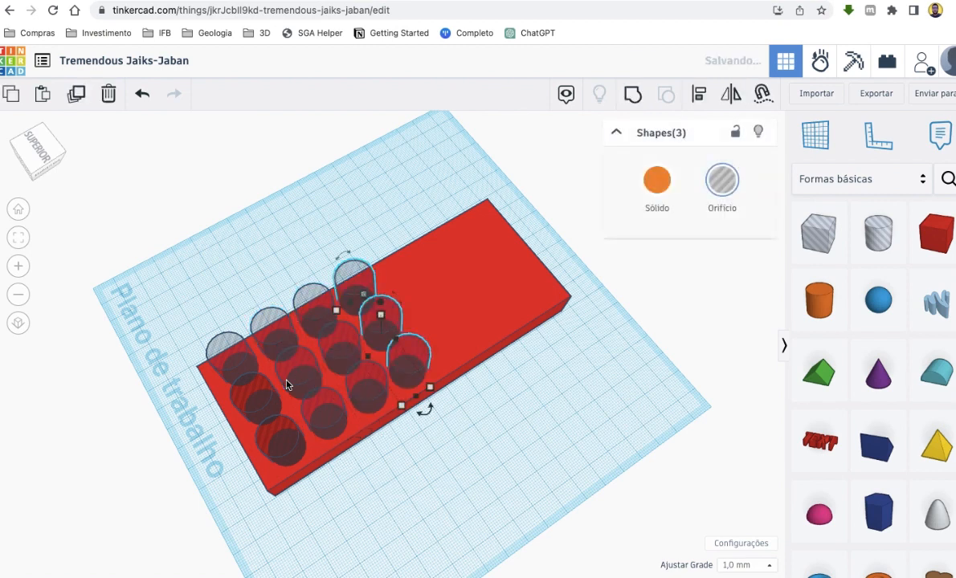
key(ctrl+d)
key(ctrl+d)
key(ctrl+d)
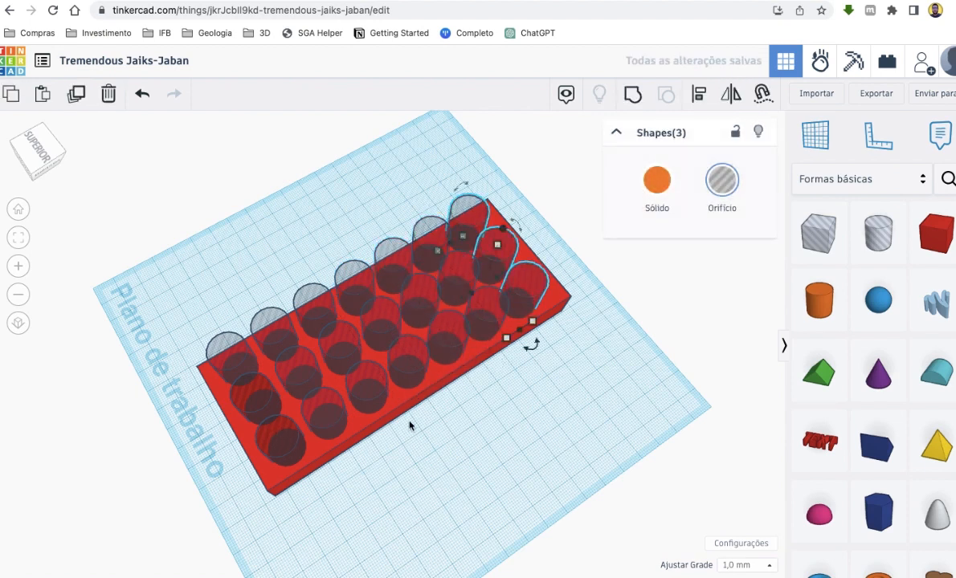
- Shorten the red box at the end beyond the last hole row to a length of 140 mm
right_drag(408, 425, 413, 452)
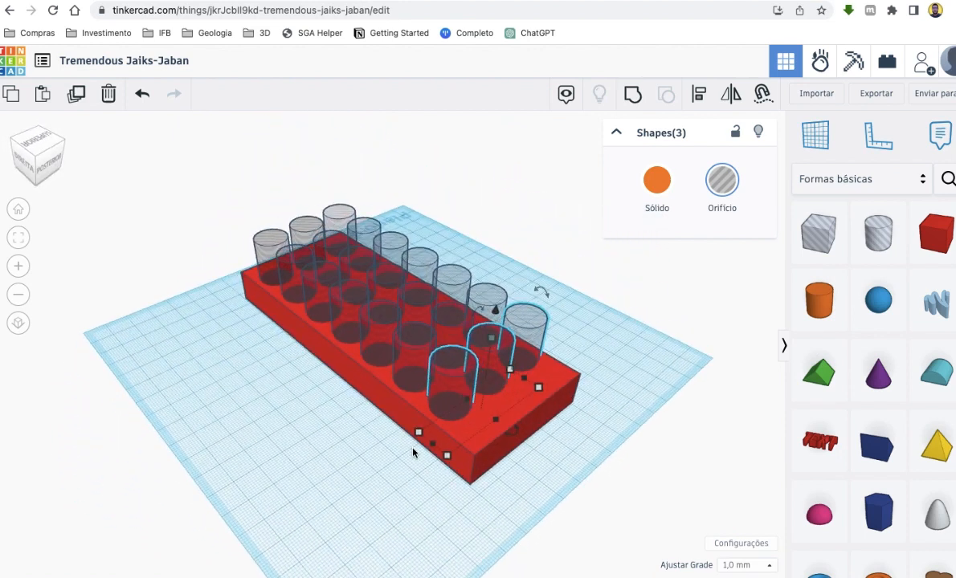
click(475, 477)
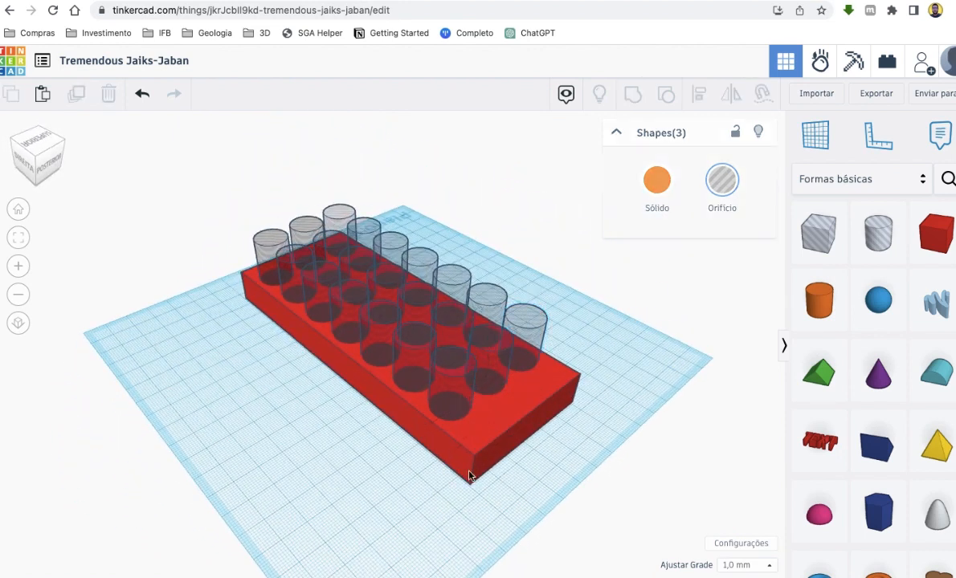
click(496, 454)
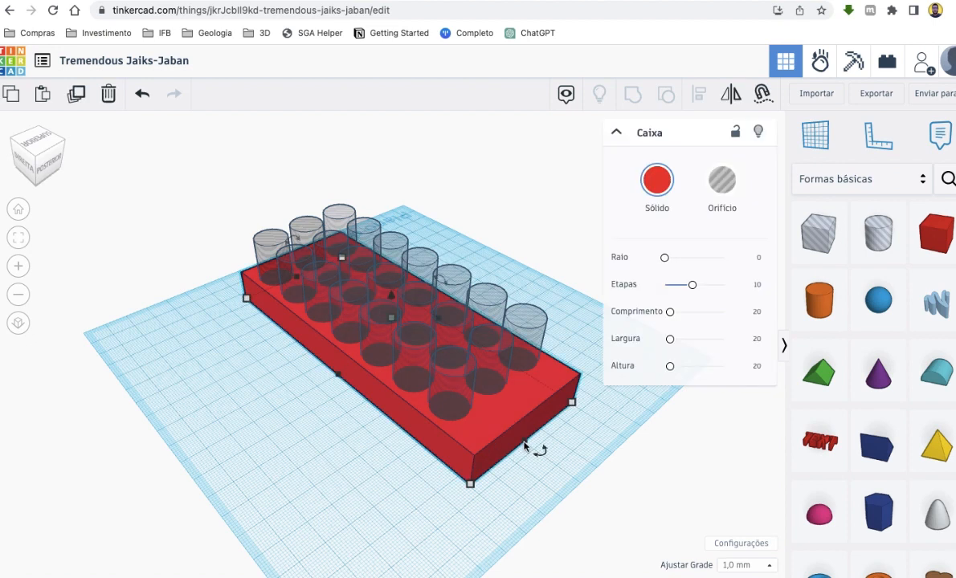
drag(524, 446, 505, 428)
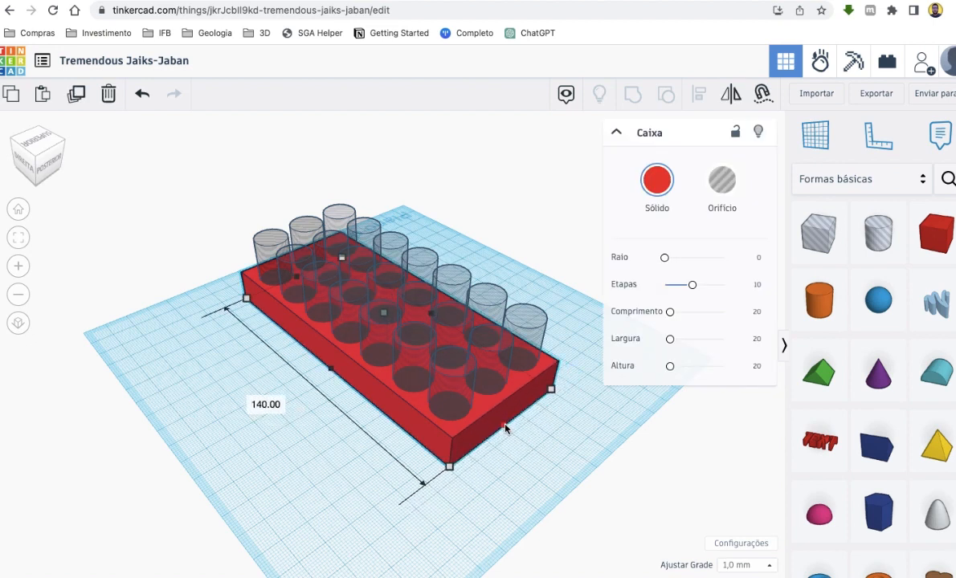
right_drag(512, 437, 274, 465)
right_drag(231, 492, 258, 465)
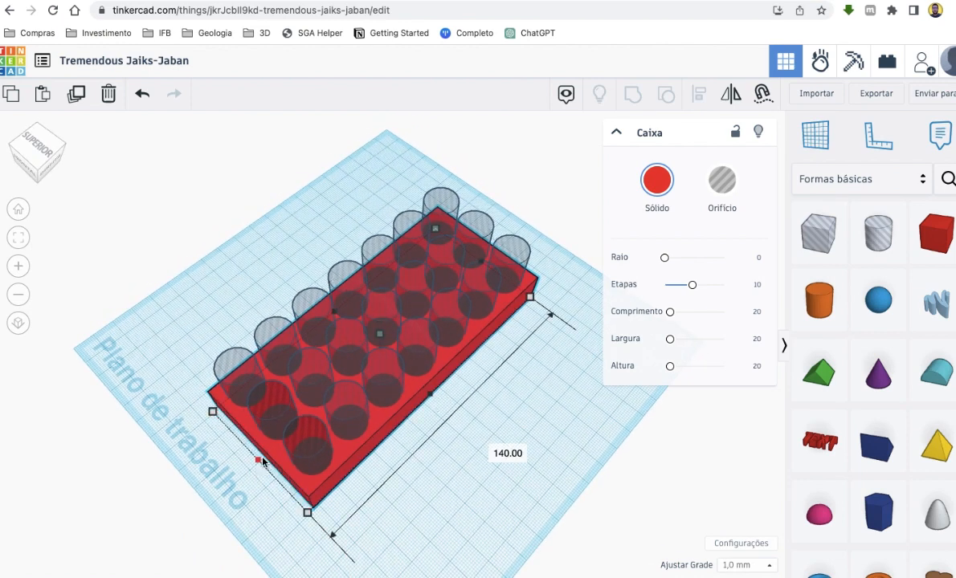
drag(258, 461, 265, 466)
click(473, 487)
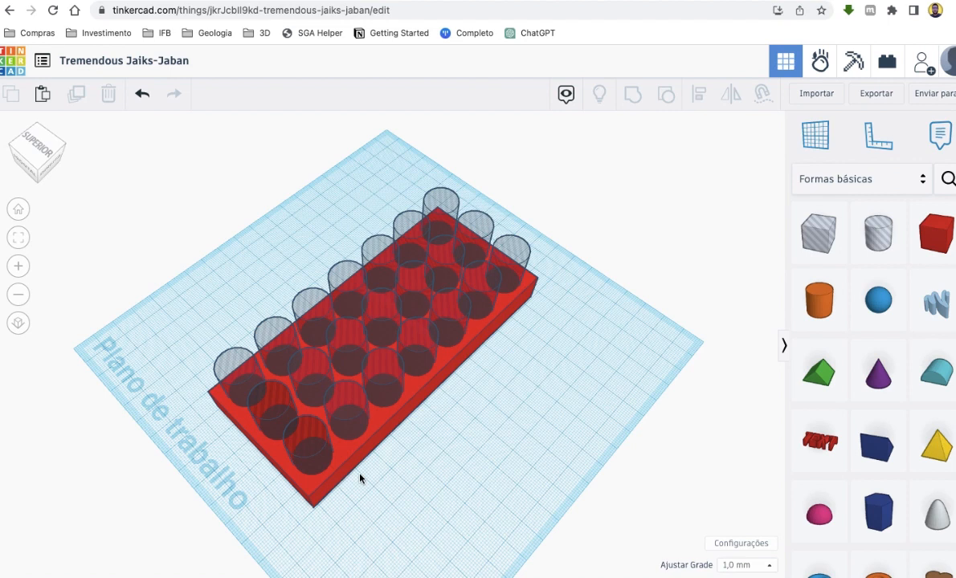
- Select the box with all the cylinder holes and group them to cut the holes through the box
click(322, 469)
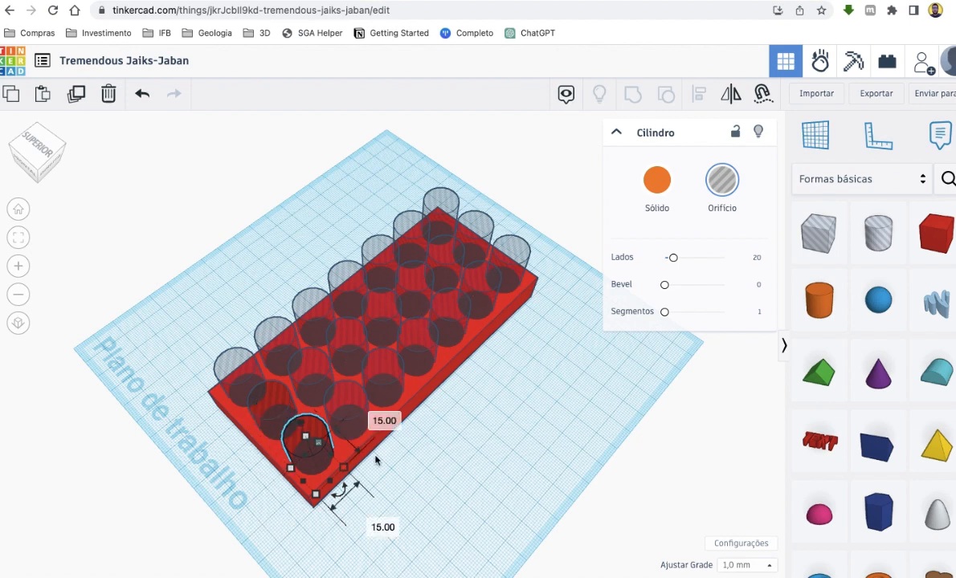
right_drag(487, 453, 395, 486)
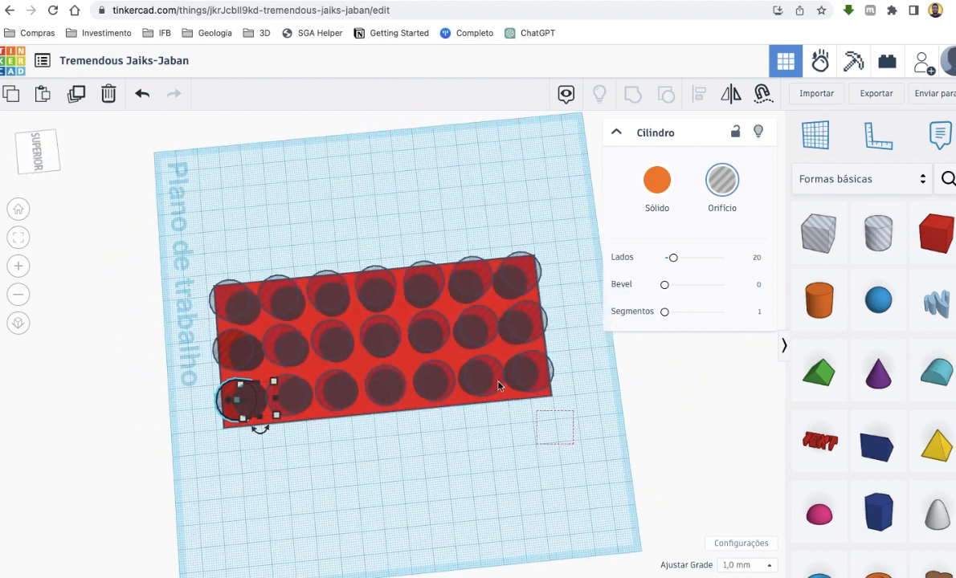
drag(535, 414, 166, 228)
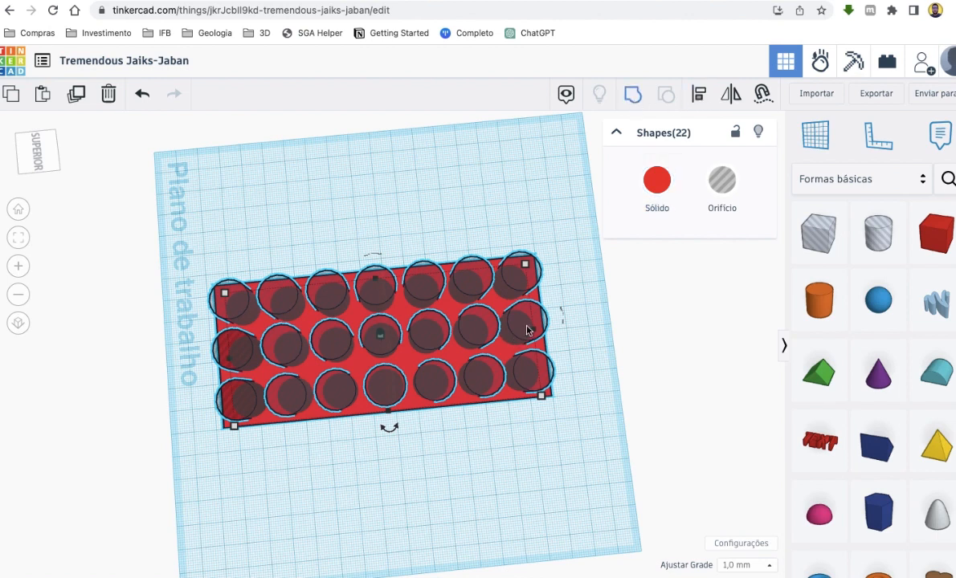
key(ctrl+g)
click(543, 465)
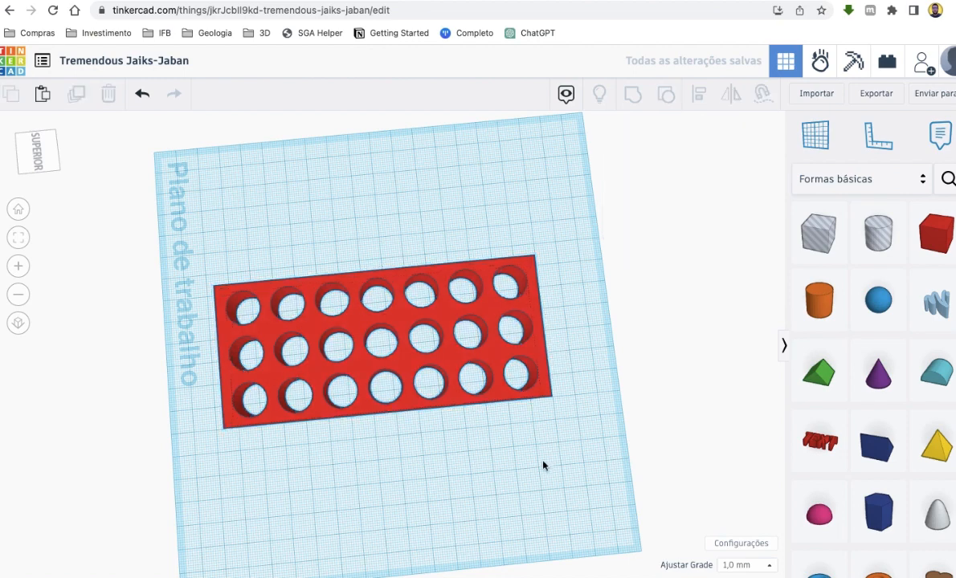
- Raise the perforated block's height to 33 mm
right_drag(543, 466, 403, 344)
click(402, 346)
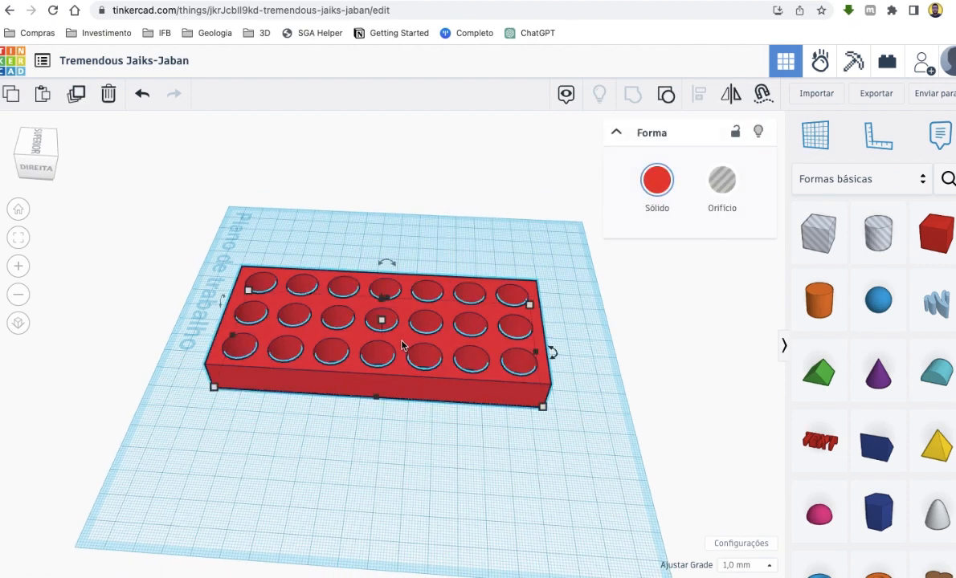
mouse_move(384, 325)
drag(384, 325, 380, 293)
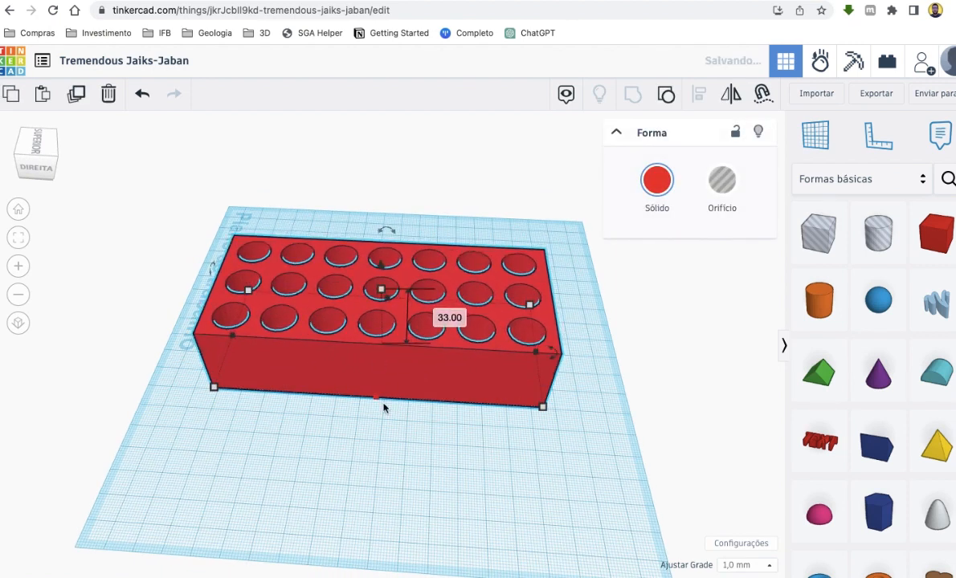
- Reduce the perforated block's height to make a thinner block
mouse_move(386, 405)
right_down()
mouse_move(386, 537)
mouse_move(399, 459)
mouse_move(388, 413)
right_up()
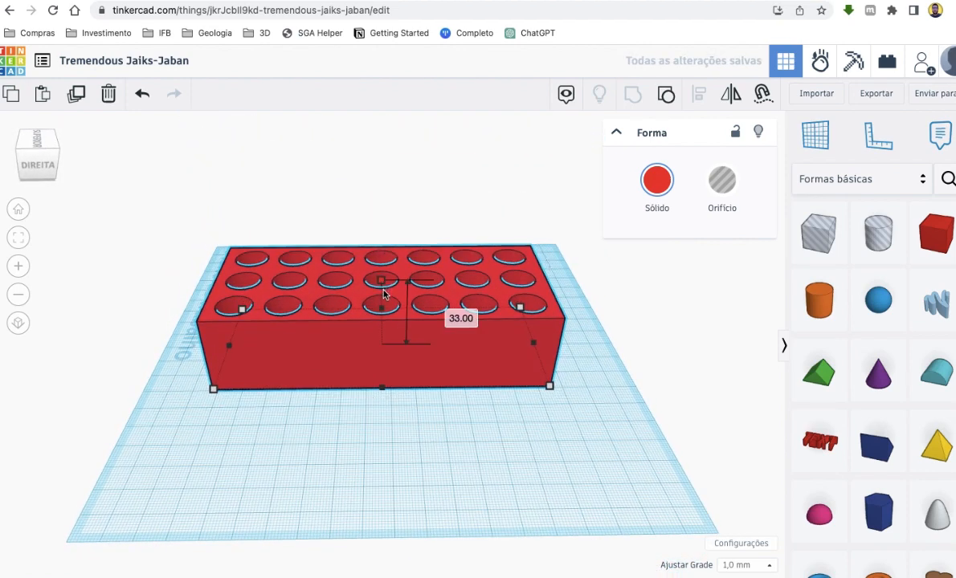
drag(384, 290, 384, 302)
right_drag(700, 361, 359, 378)
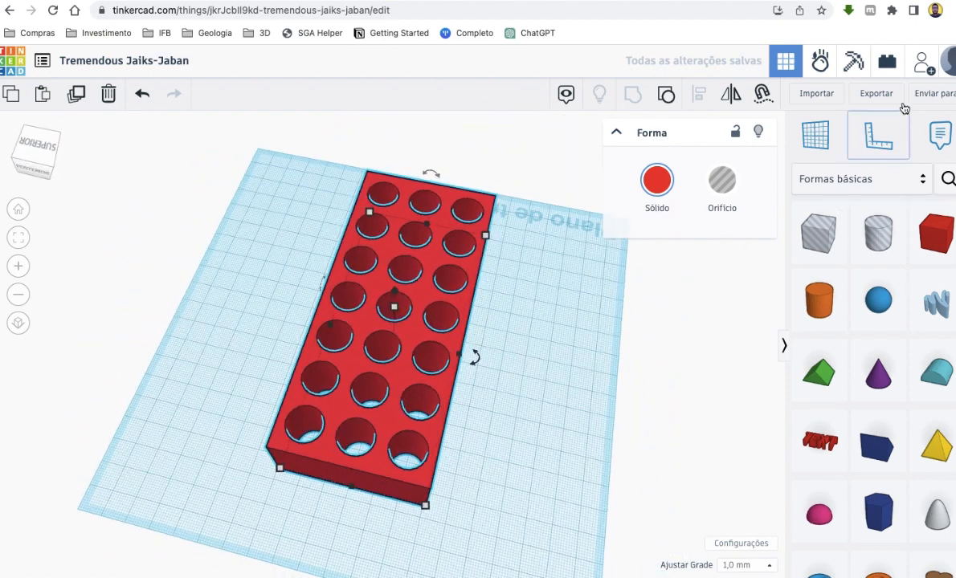
- Export the selected shape as an STL file named Tremendous Jaiks-Jaban into the Downloads folder
click(875, 93)
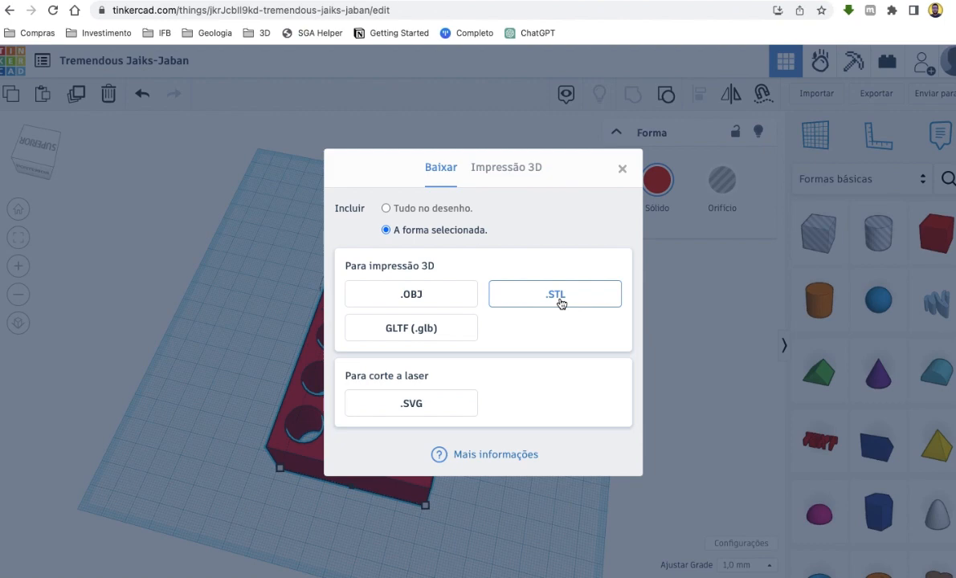
click(556, 295)
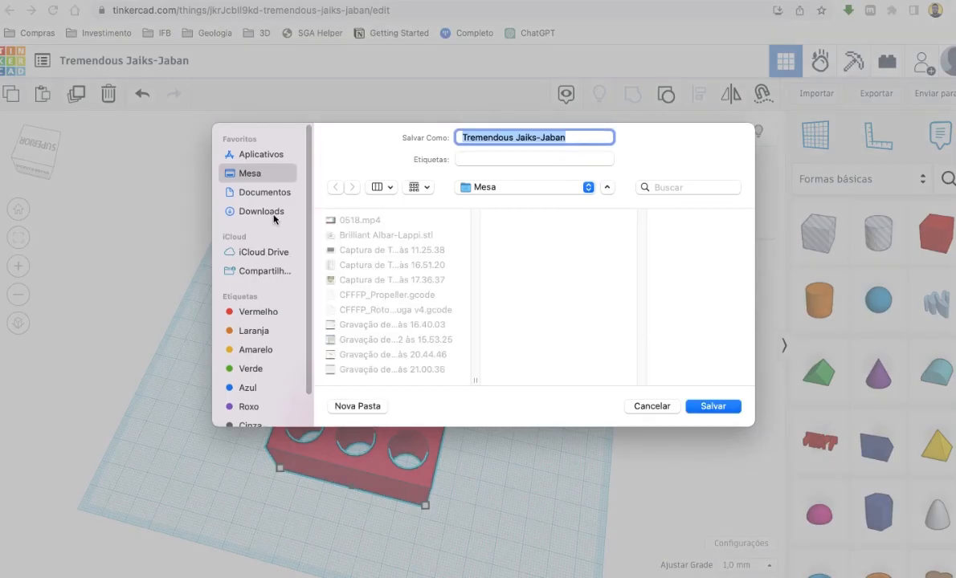
click(265, 212)
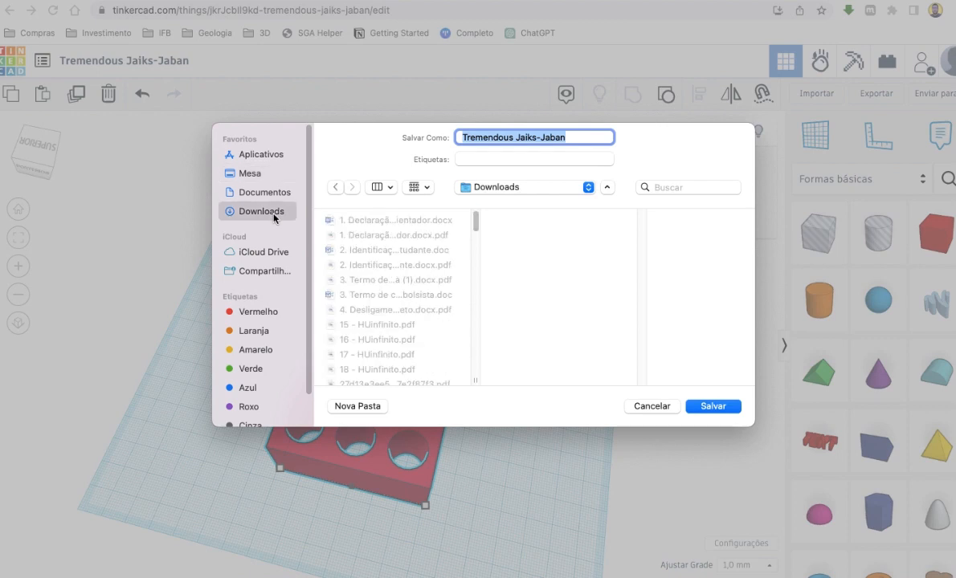
click(713, 406)
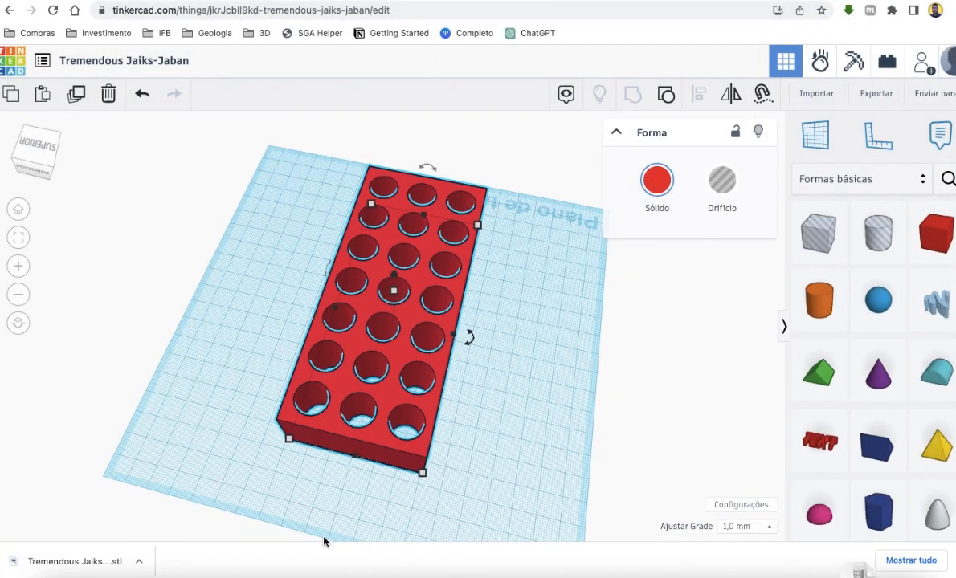
- Reveal the downloaded STL file in Finder, close the Apple ID window and preview the perforated block model
click(139, 564)
click(156, 543)
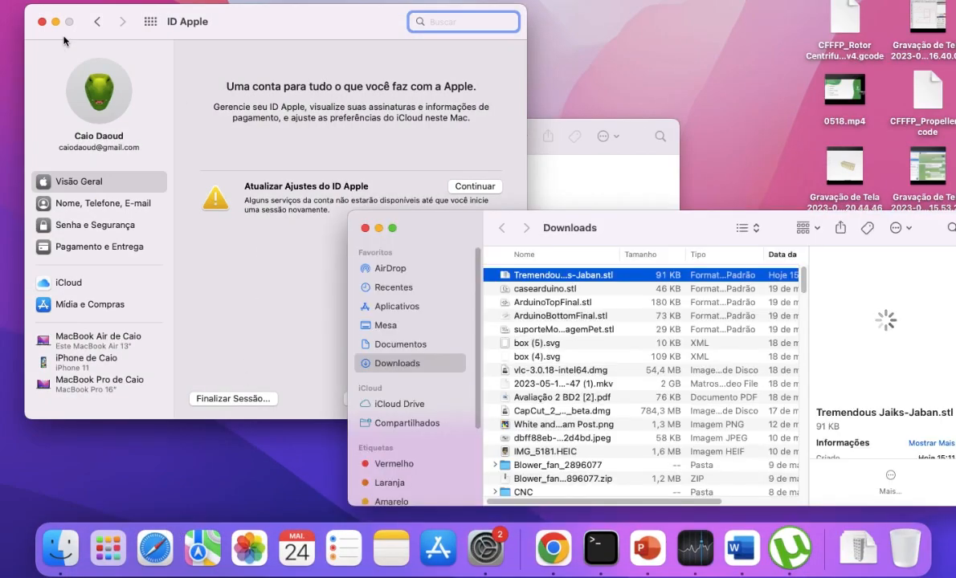
click(42, 23)
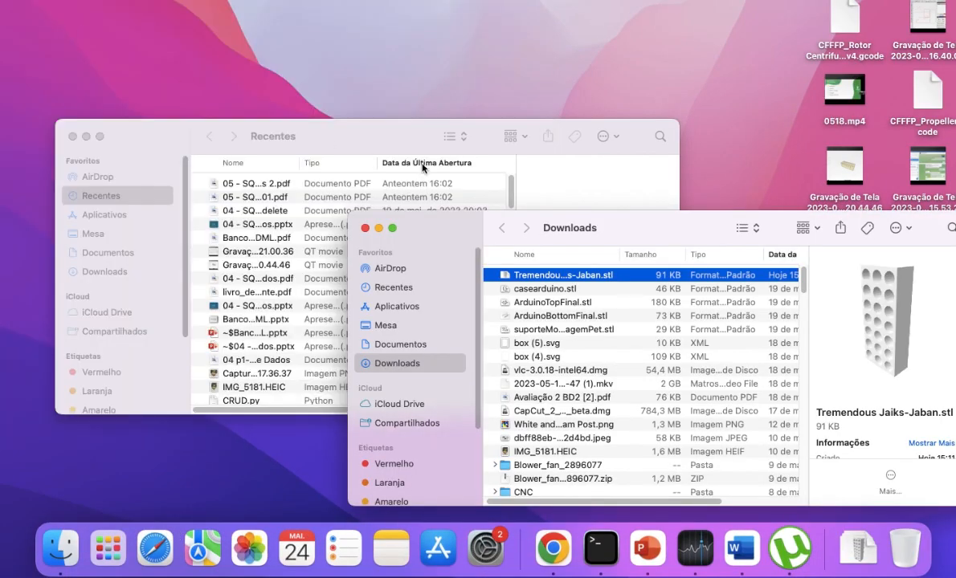
key(space)
drag(524, 286, 510, 271)
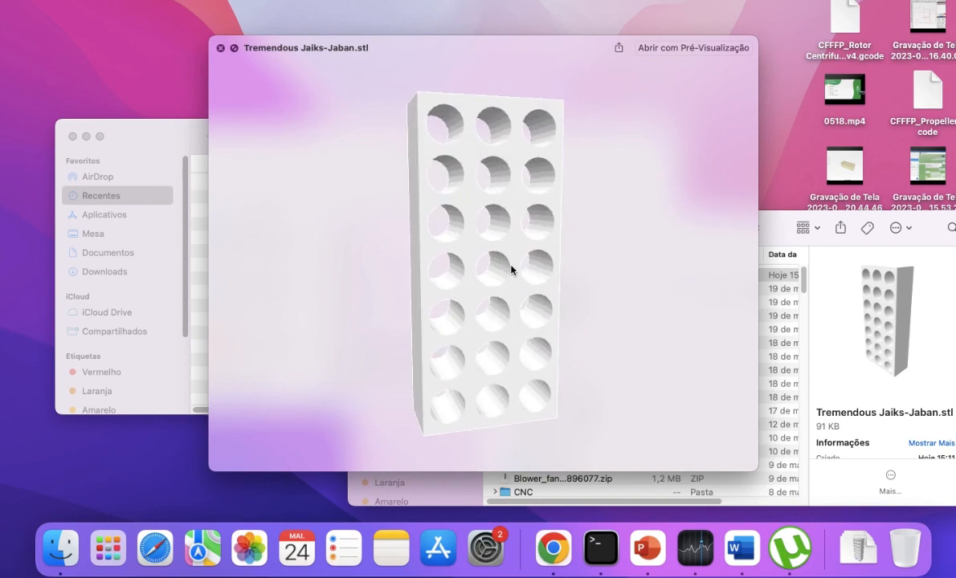
- Switch to UltiMaker Cura and choose GTMax as the printer
key(F4)
scroll(575, 330, right, 3)
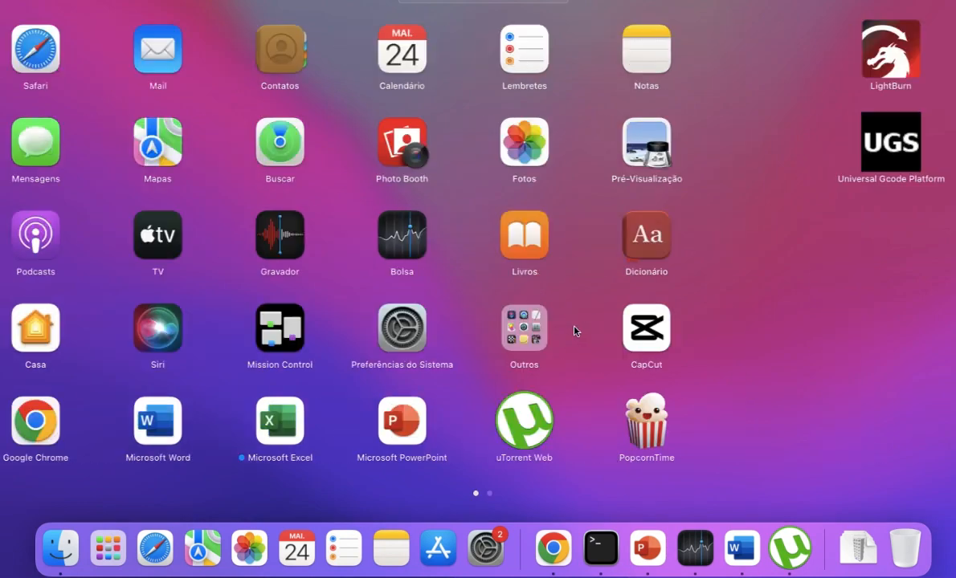
scroll(575, 330, left, 3)
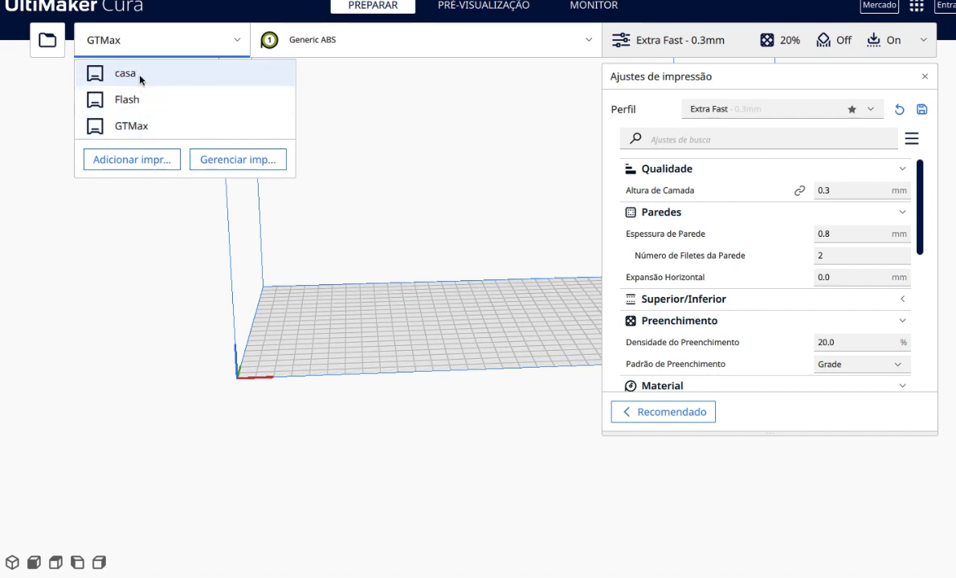
click(138, 126)
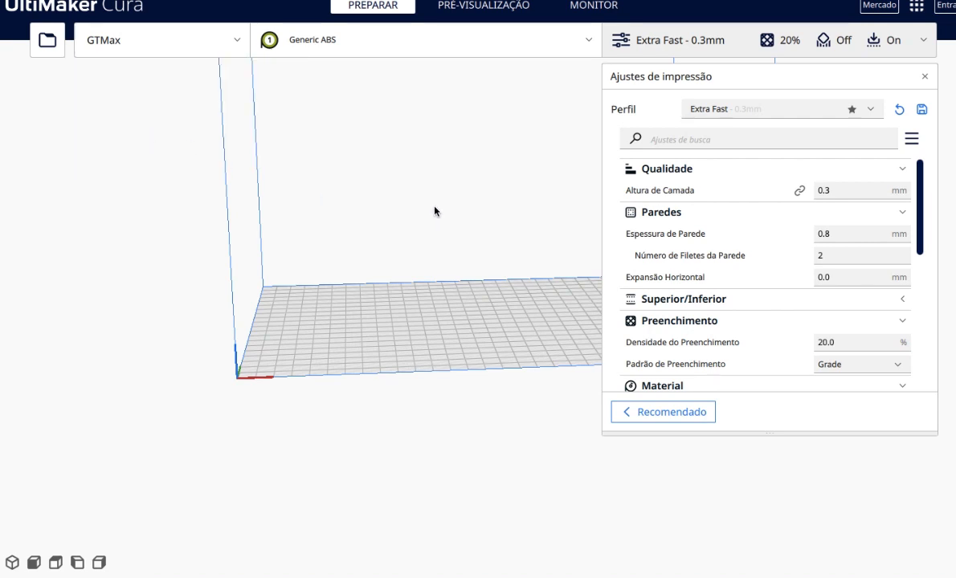
- Examine the empty build plate and the layer height, wall and infill settings of the Extra Fast 0.3 mm profile
right_drag(434, 211, 425, 242)
scroll(472, 252, up, 3)
scroll(471, 252, down, 5)
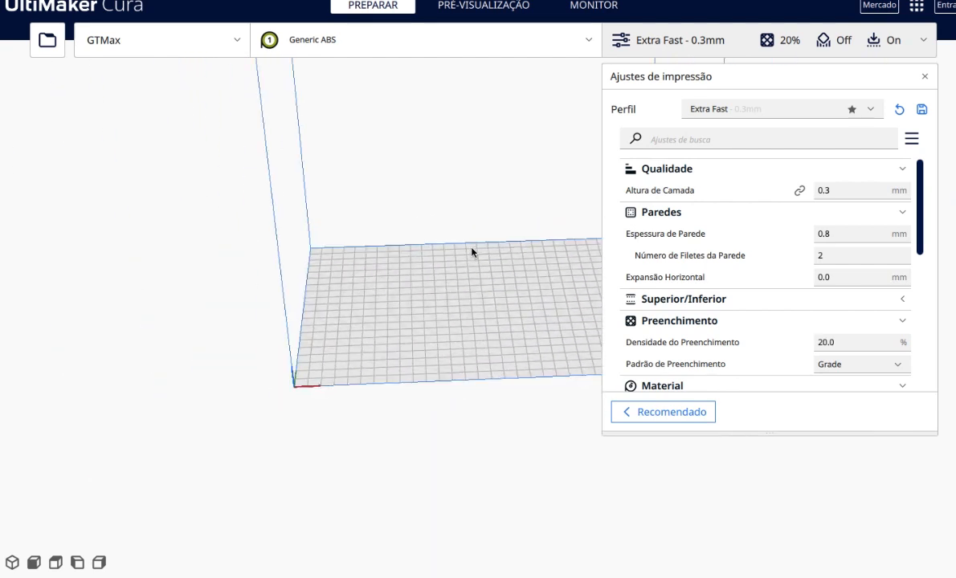
right_drag(501, 283, 333, 320)
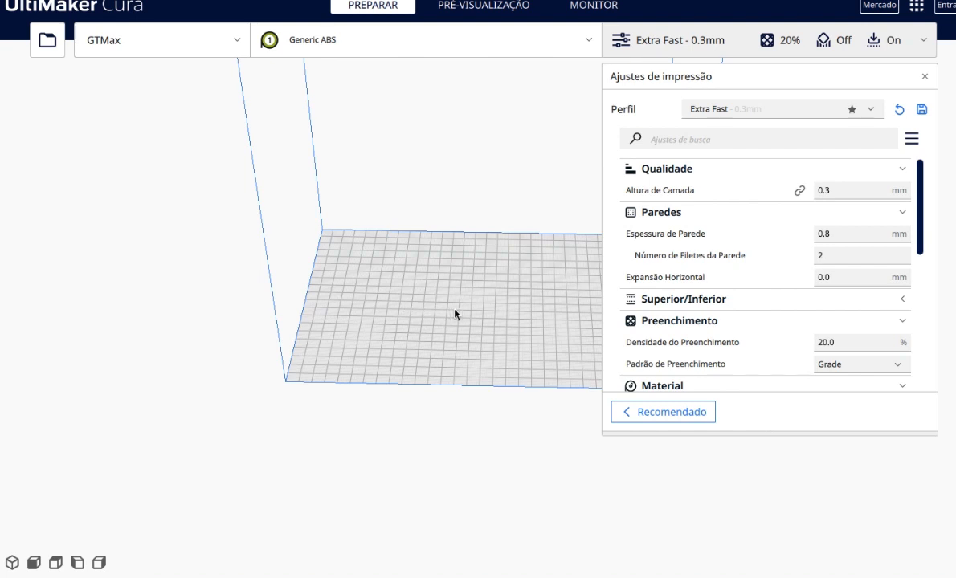
right_drag(454, 314, 554, 316)
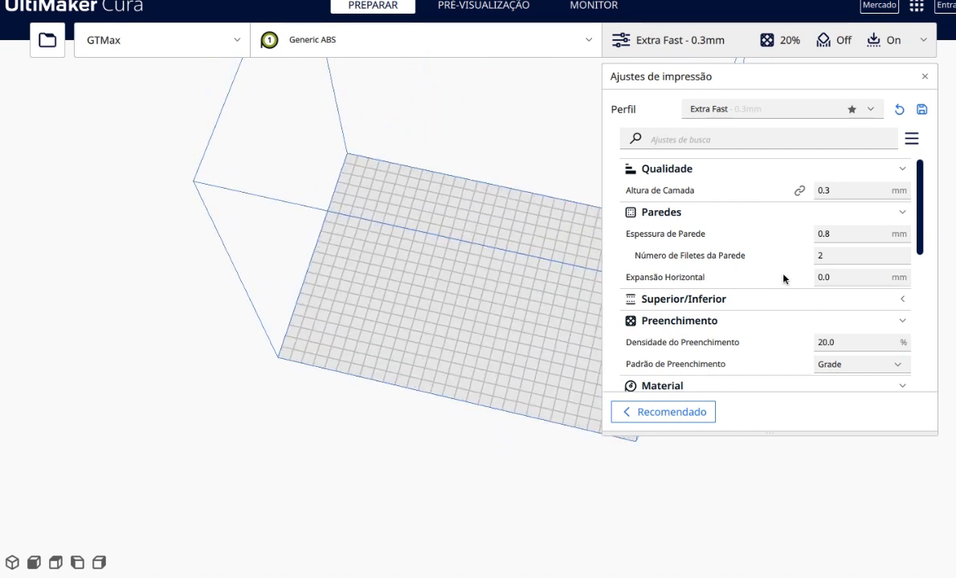
scroll(785, 273, down, 3)
scroll(820, 253, up, 3)
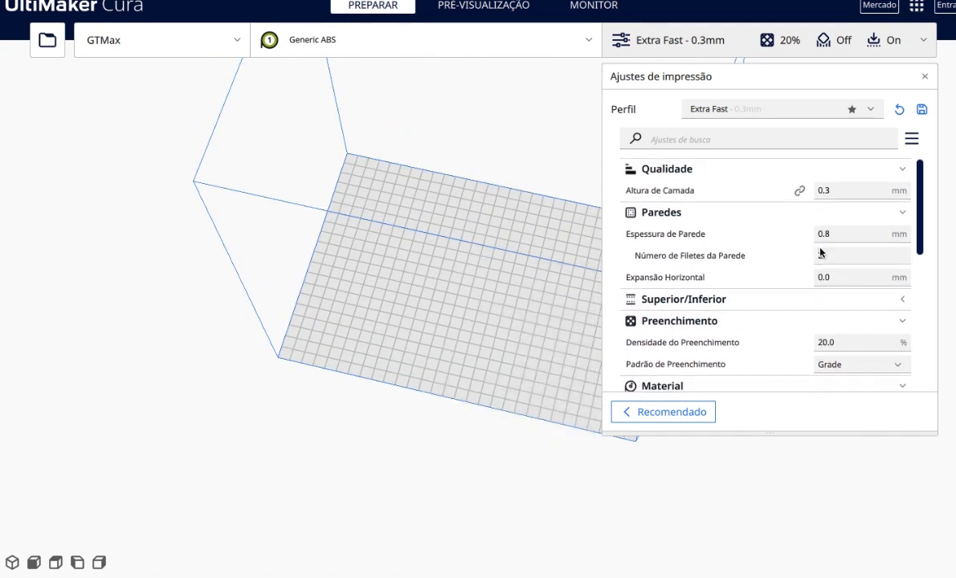
click(832, 194)
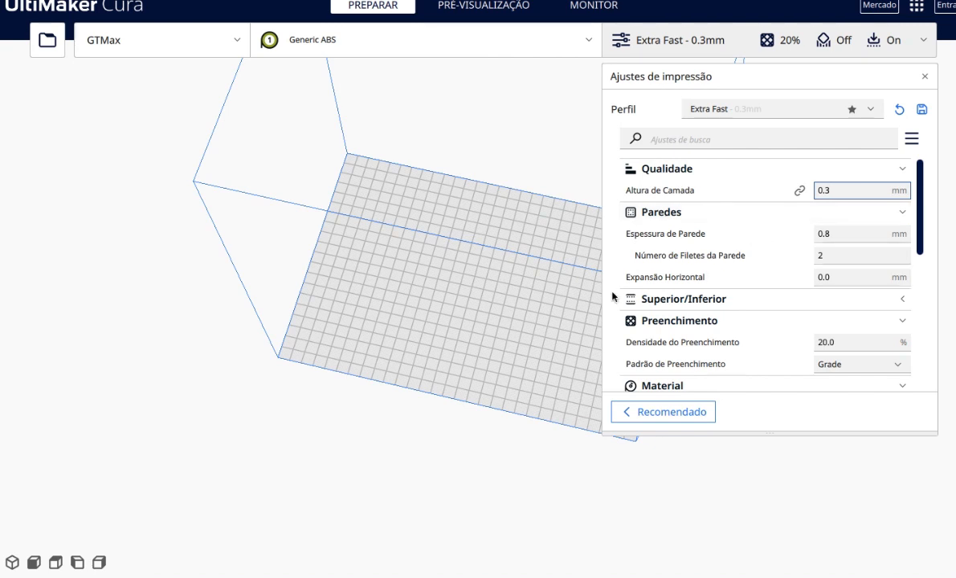
right_drag(551, 313, 570, 280)
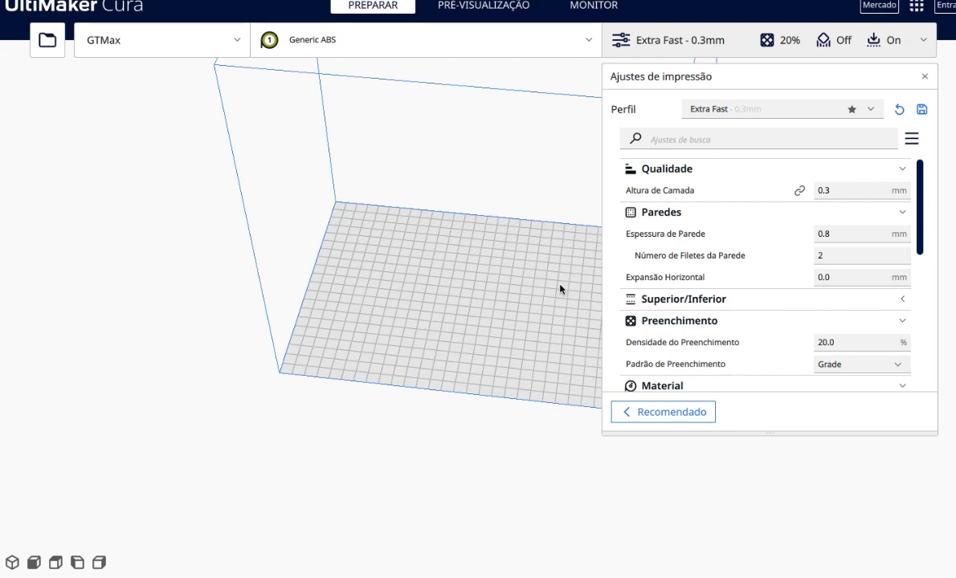
right_drag(560, 287, 564, 283)
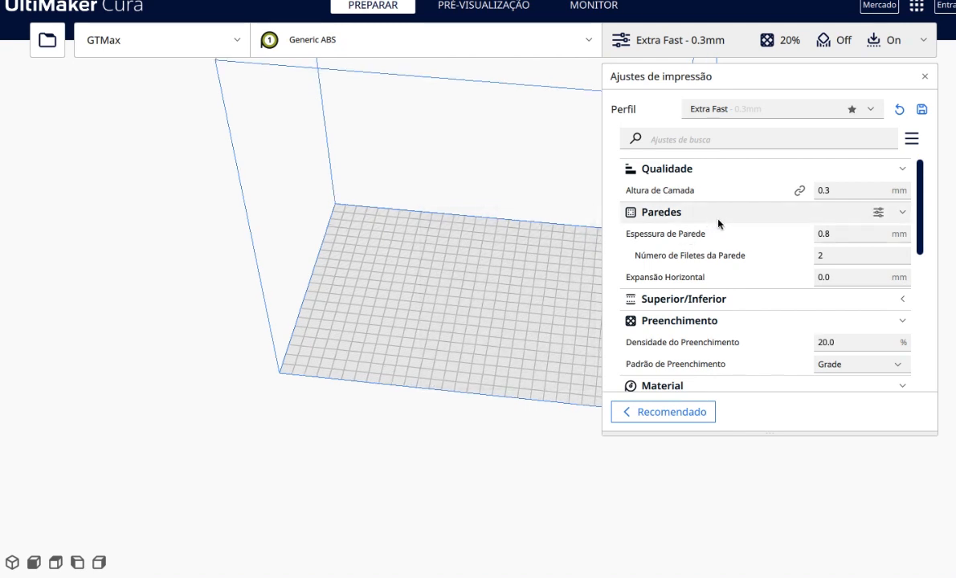
mouse_move(712, 227)
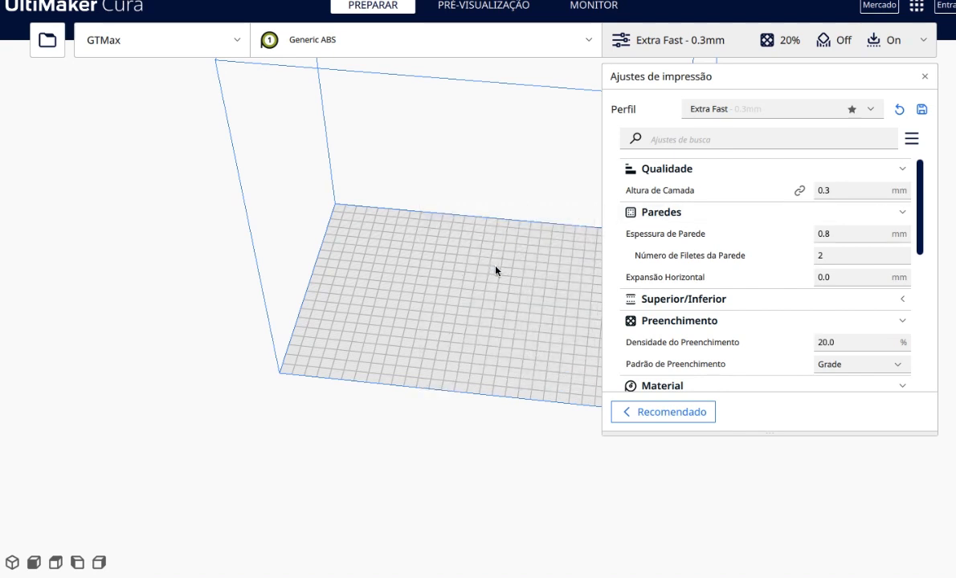
- Review the layer height setting and the wall and top/bottom sections in the print settings
right_drag(497, 270, 510, 265)
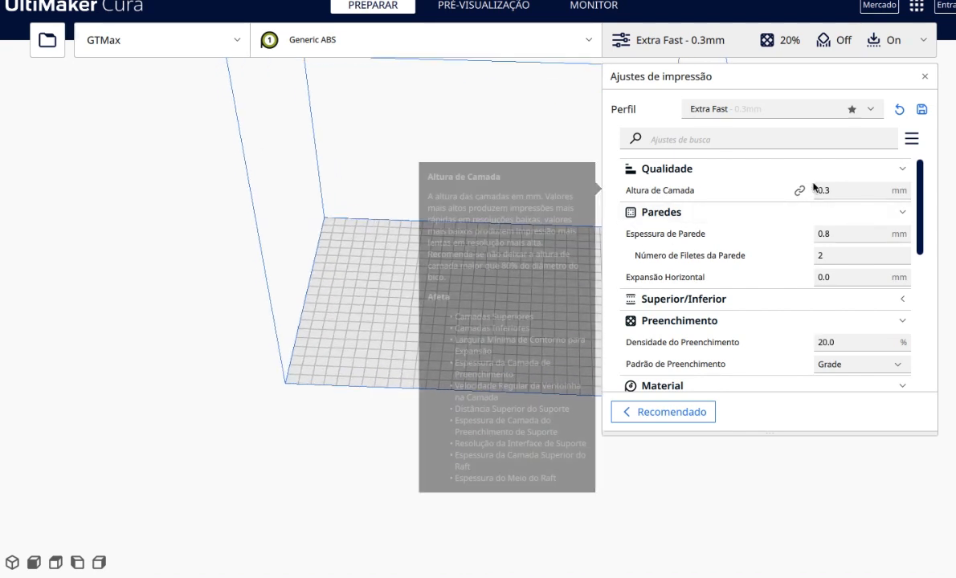
click(835, 191)
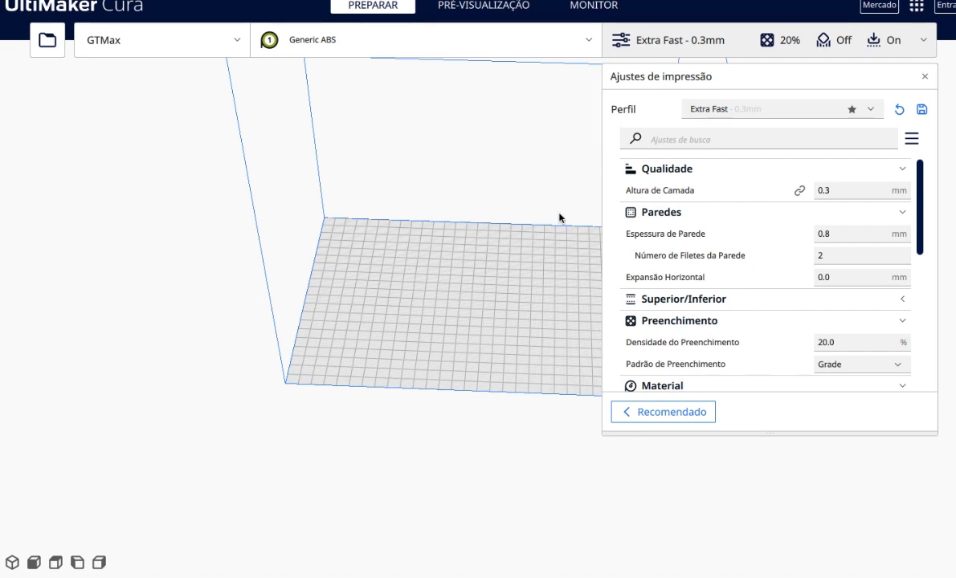
mouse_move(692, 195)
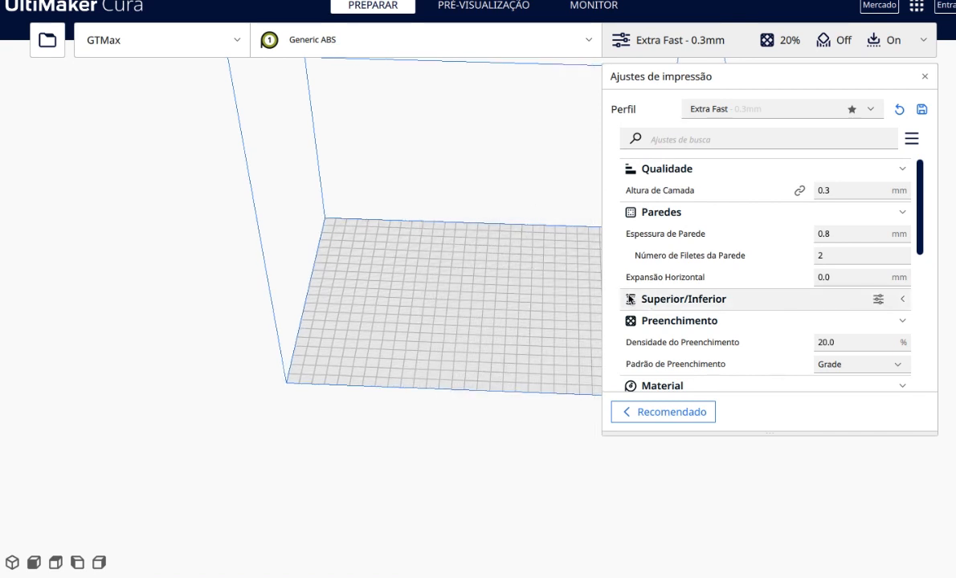
mouse_move(644, 285)
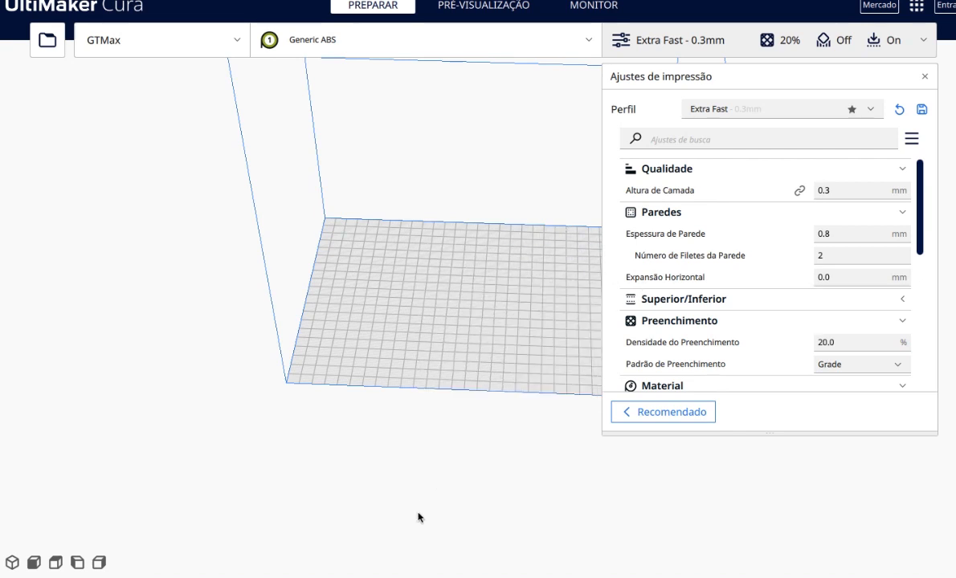
- Close the STL preview in Finder and load Tremendous Jaiks-Jaban.stl onto the build plate in UltiMaker Cura
key(ctrl+Left)
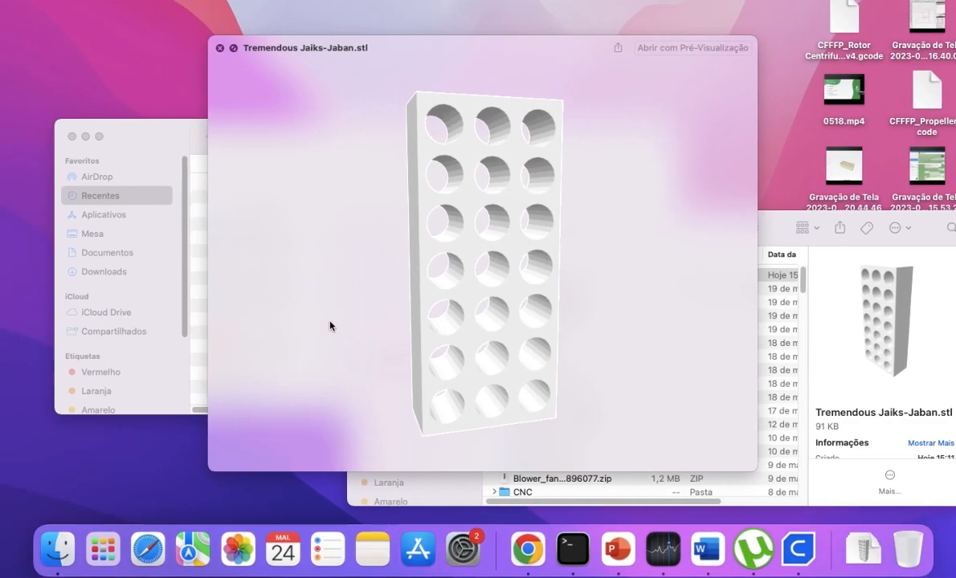
click(204, 50)
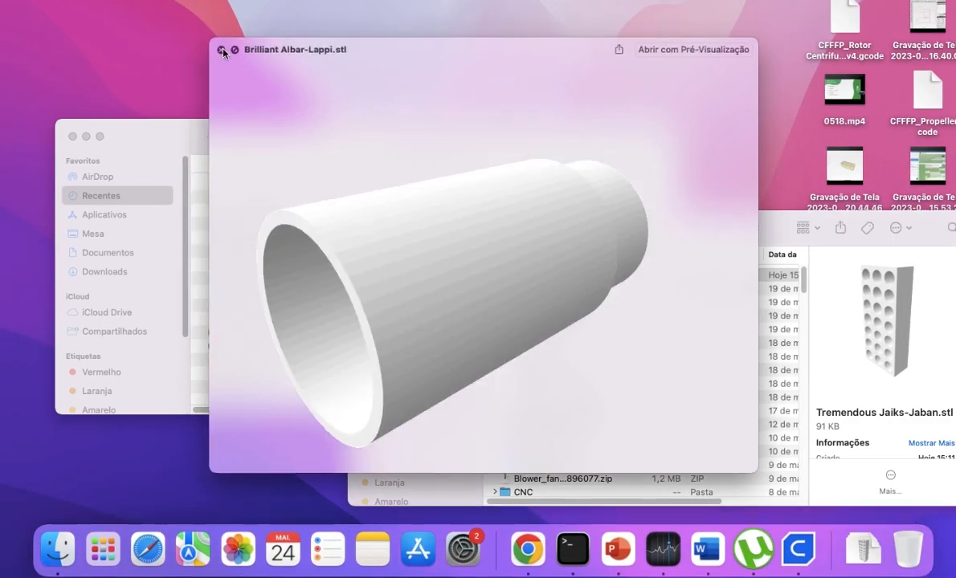
click(221, 48)
drag(603, 274, 478, 300)
key(ctrl+Right)
right_drag(544, 316, 289, 322)
right_drag(490, 327, 446, 359)
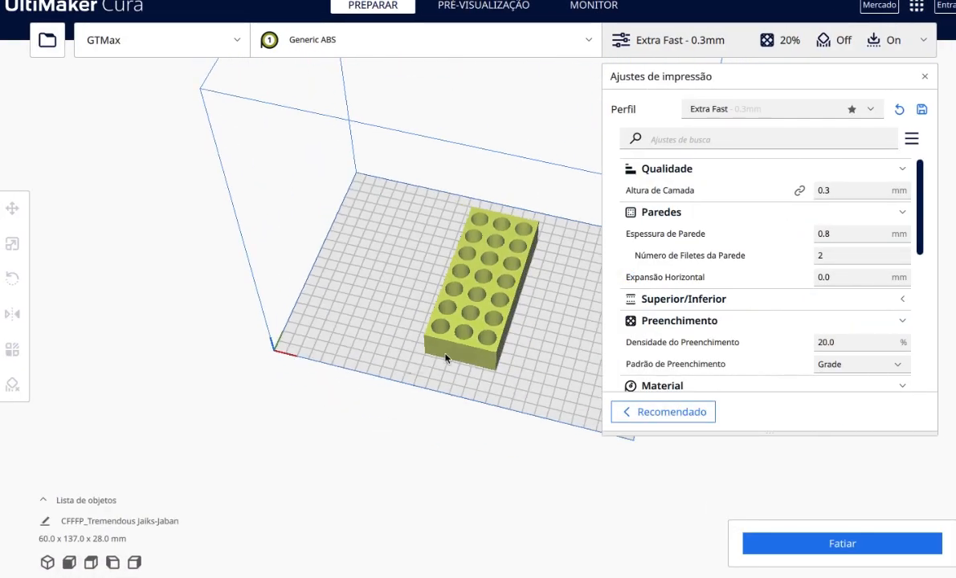
- Rotate the perforated block -90° about the vertical axis on the build plate
click(450, 358)
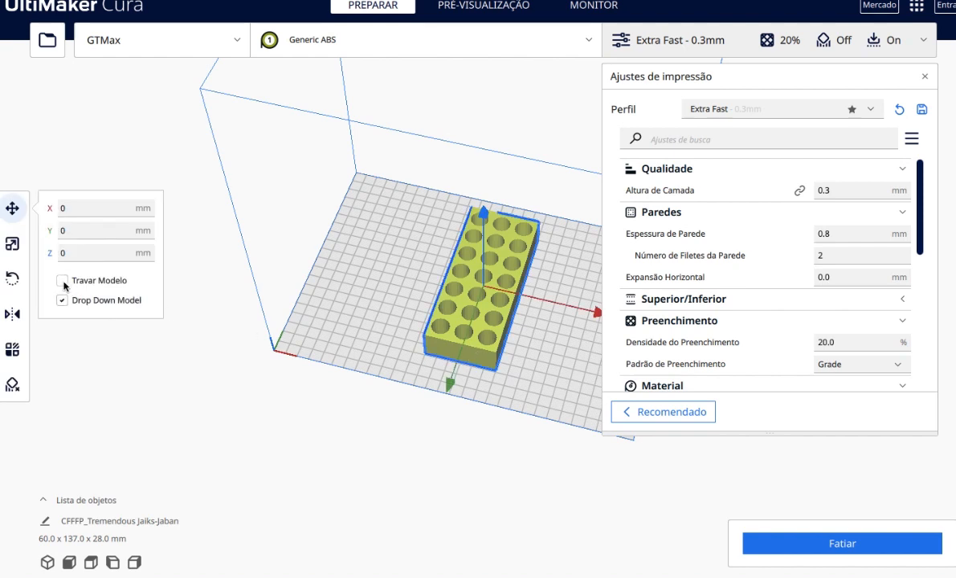
click(12, 278)
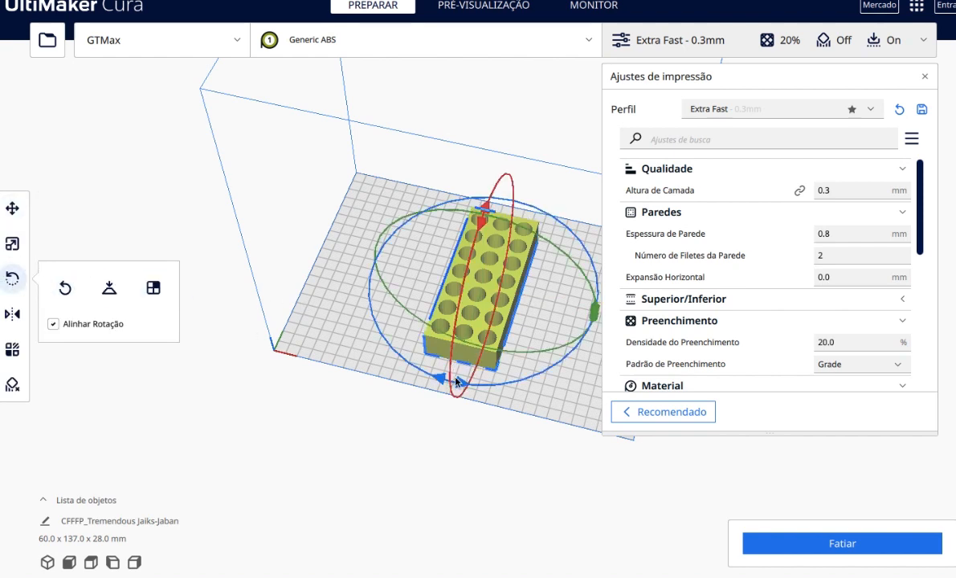
drag(456, 382, 359, 230)
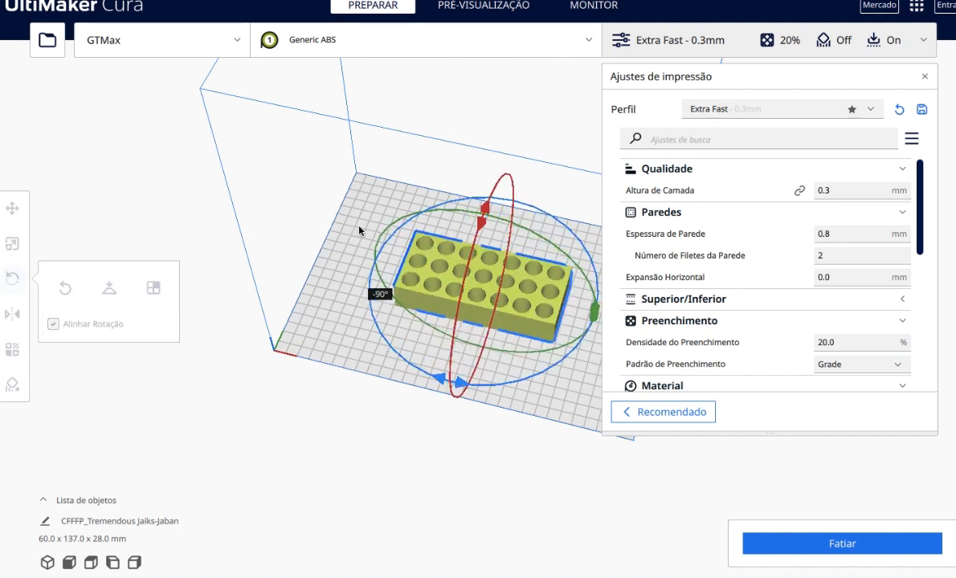
click(325, 299)
- Try rotating the block about its long axis and lay it flat on the plate again
right_drag(326, 299, 477, 277)
click(451, 289)
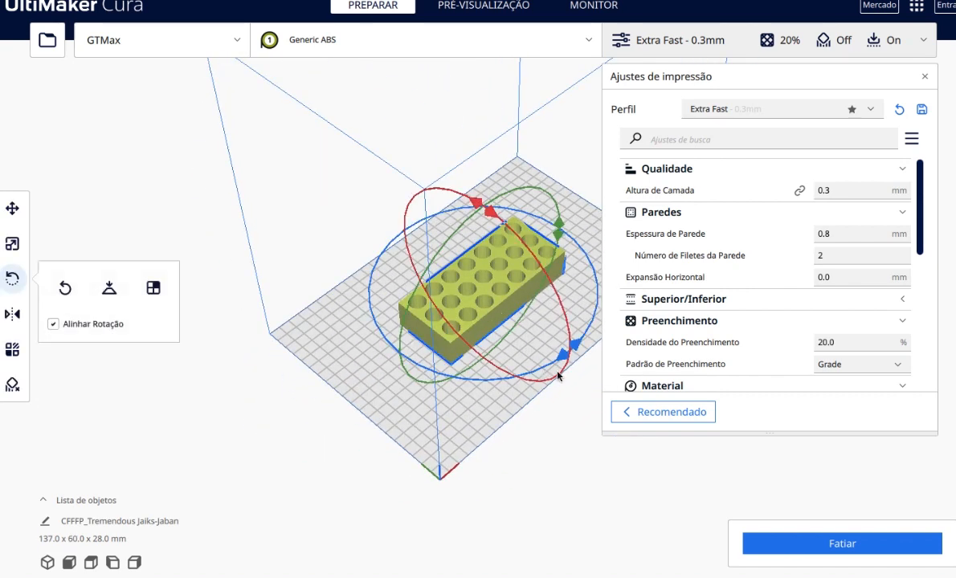
drag(490, 212, 540, 418)
drag(487, 196, 372, 228)
right_drag(446, 375, 330, 380)
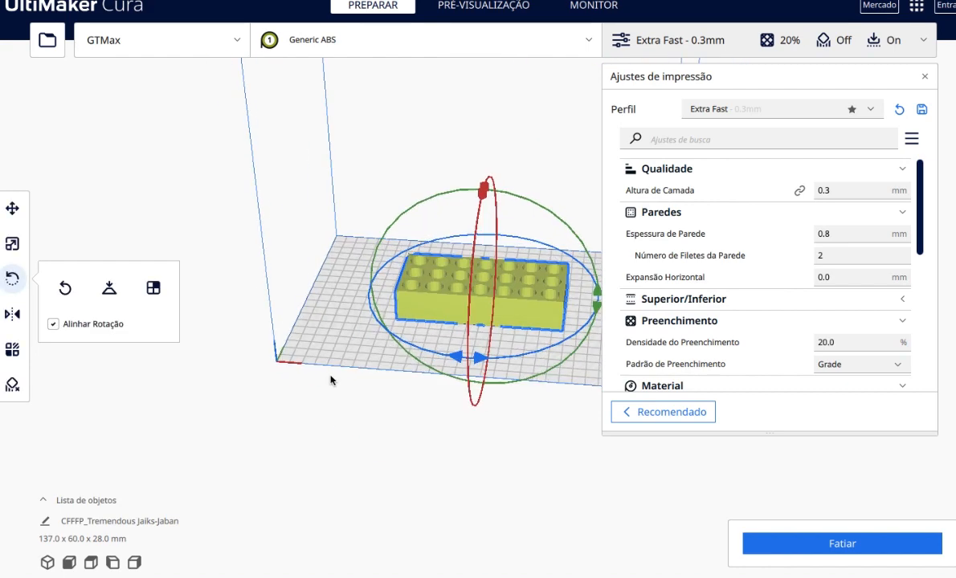
- Deselect the block, slice it with the Extra Fast 0.3 mm profile and close the print settings
right_drag(489, 344, 391, 358)
click(351, 371)
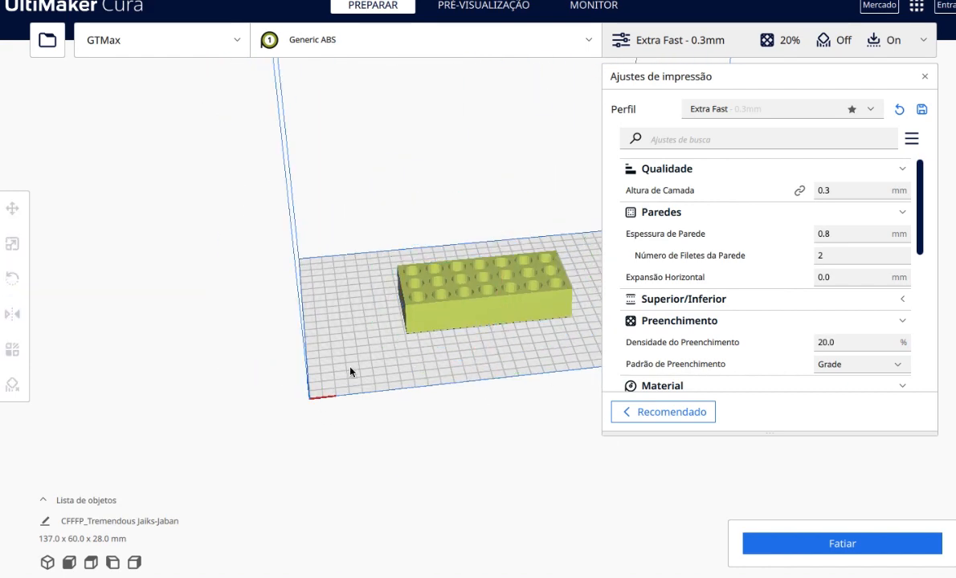
click(817, 545)
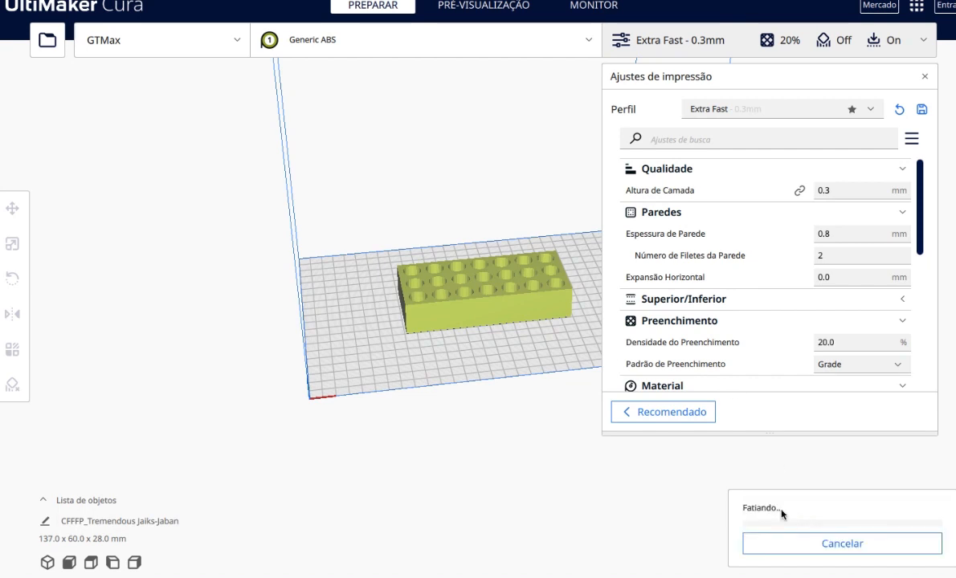
right_drag(518, 386, 507, 456)
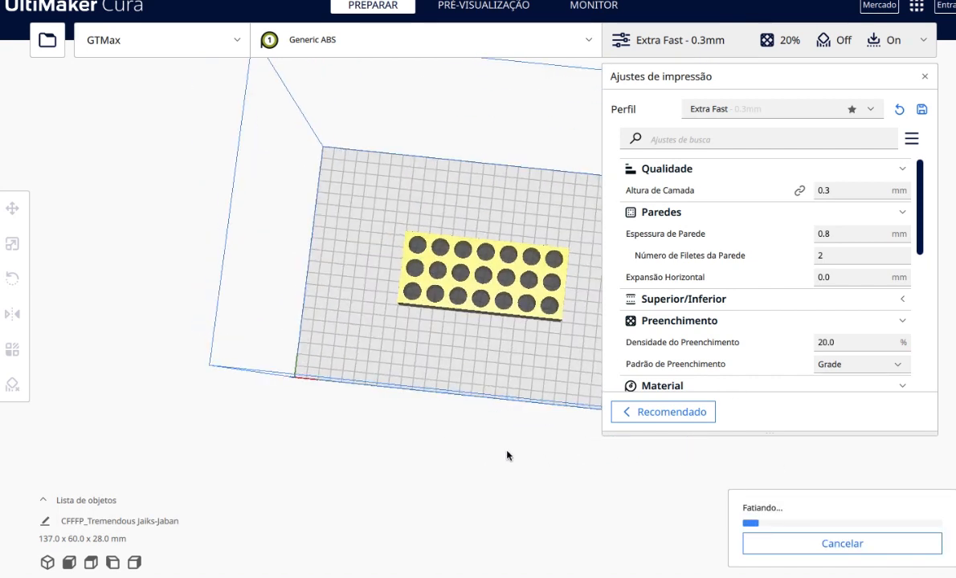
click(925, 76)
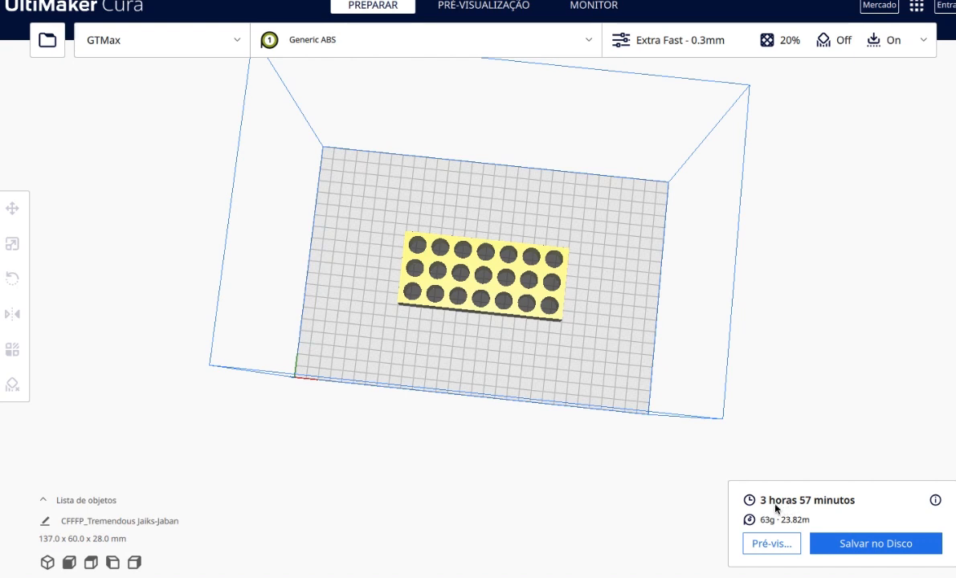
right_drag(555, 382, 611, 370)
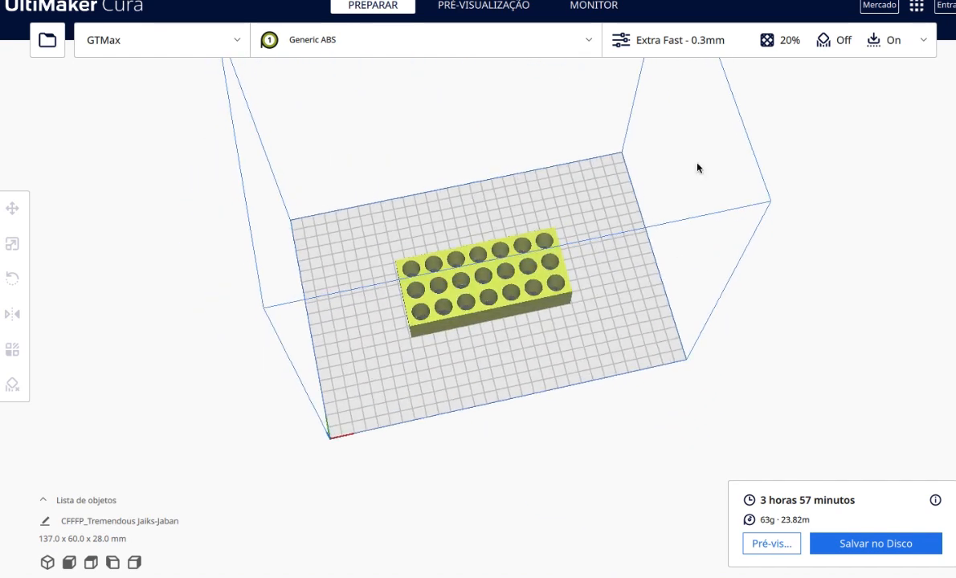
- Set the layer height to 0.2 mm and slice the block again
click(699, 47)
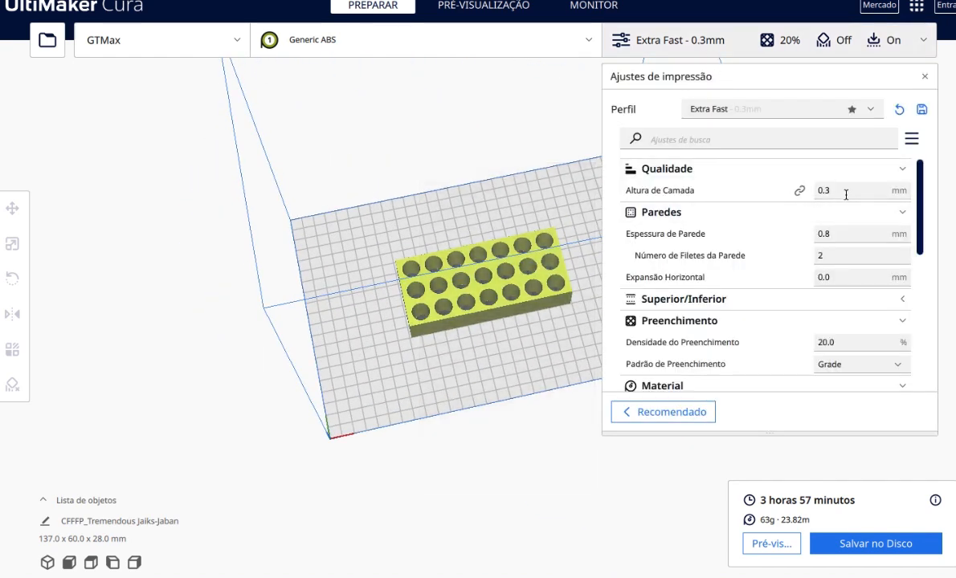
click(846, 191)
key(BackSpace)
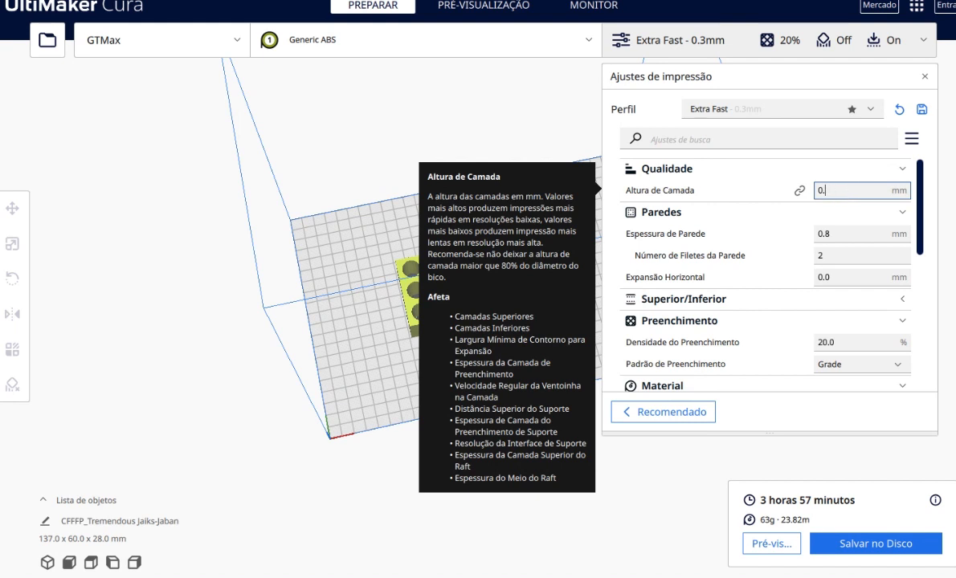
text(2)
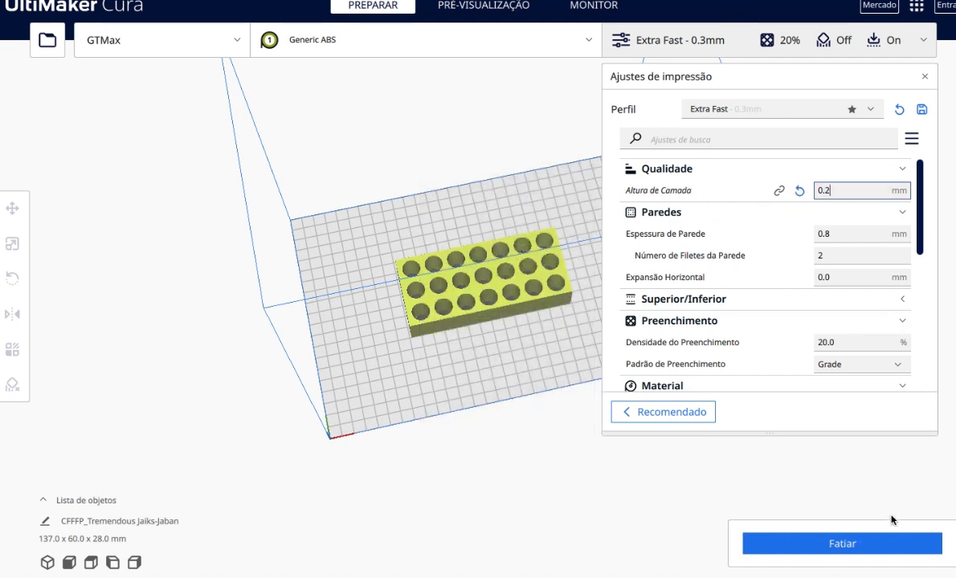
click(877, 545)
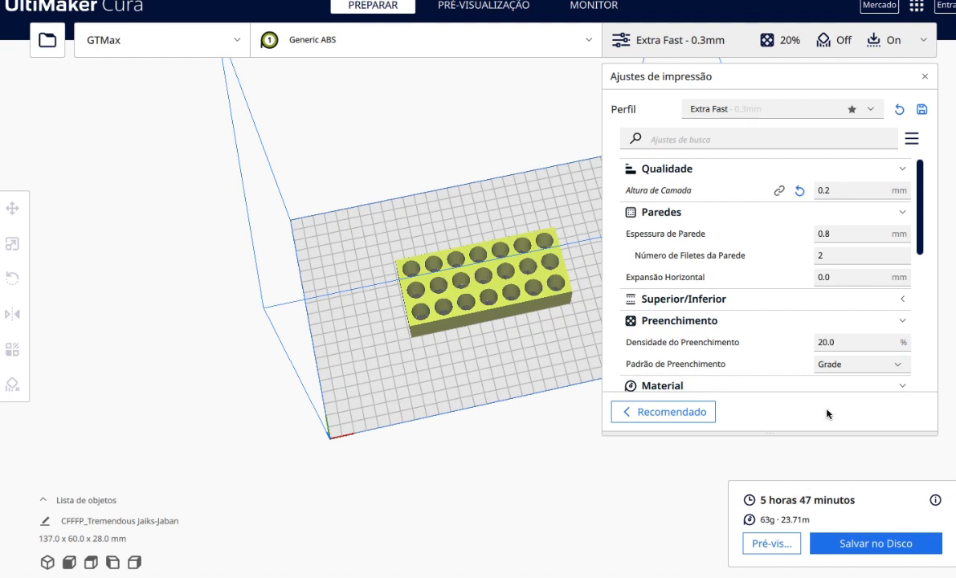
- Set the layer height back to 0.3 mm
mouse_move(825, 257)
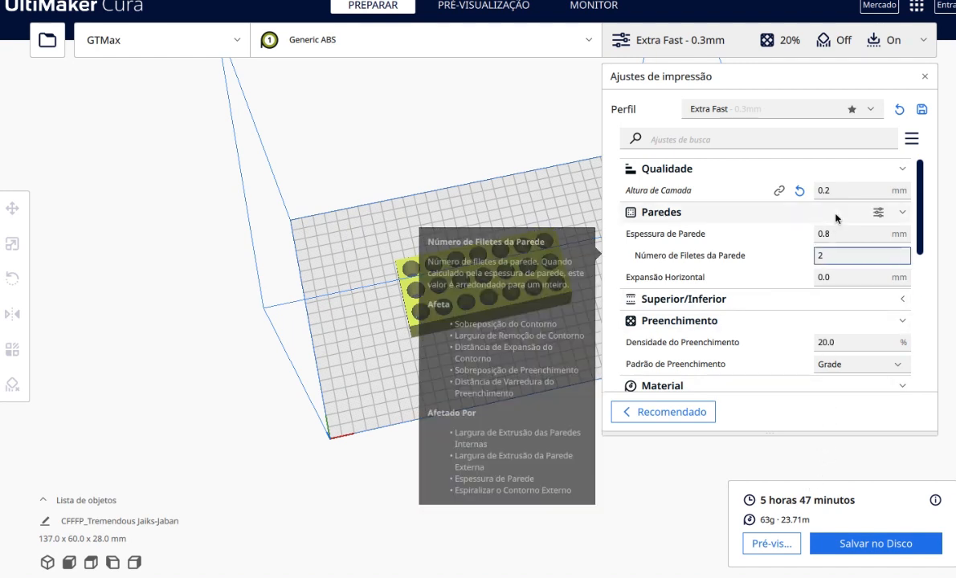
click(831, 190)
key(BackSpace)
text(3)
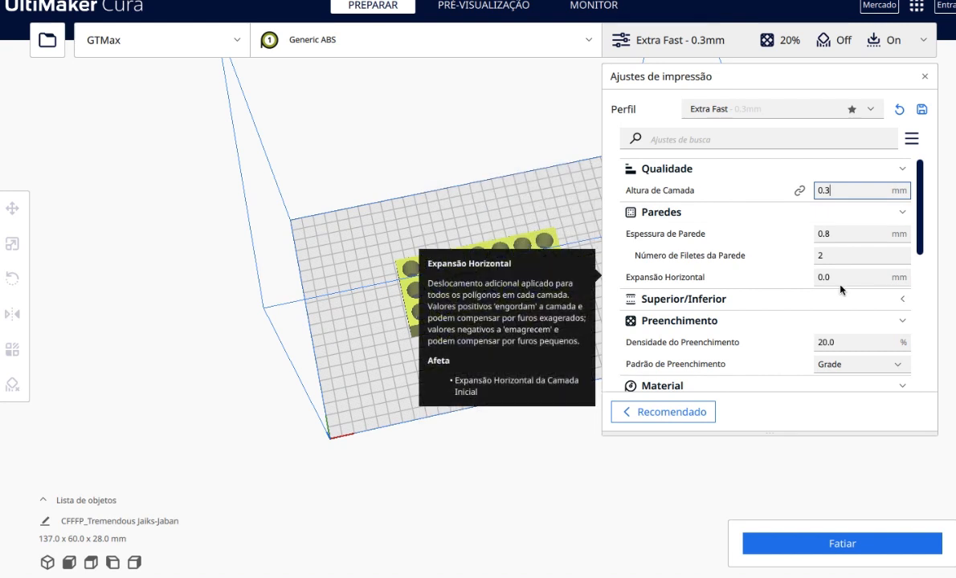
- Set the infill density to 10% and slice the block again
scroll(841, 290, down, 2)
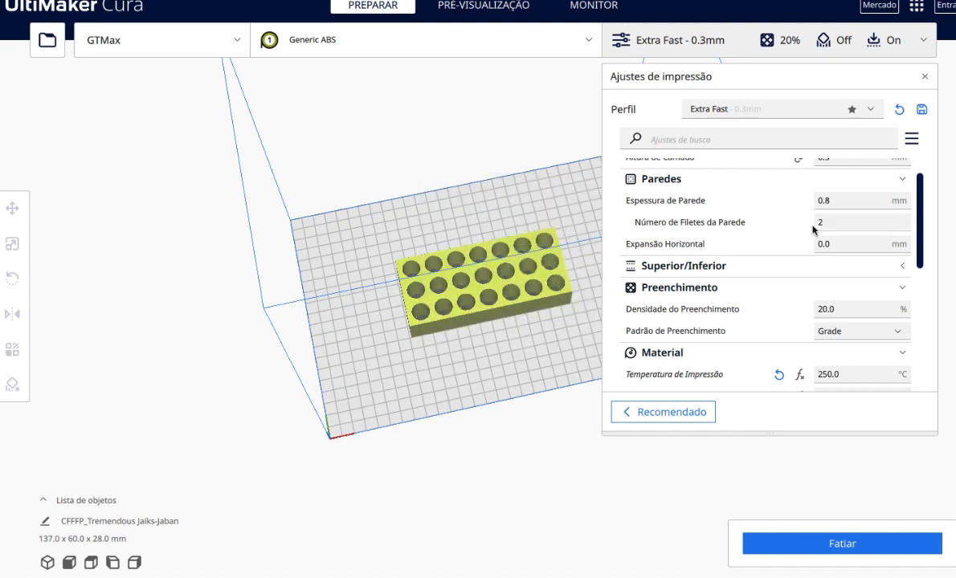
click(838, 202)
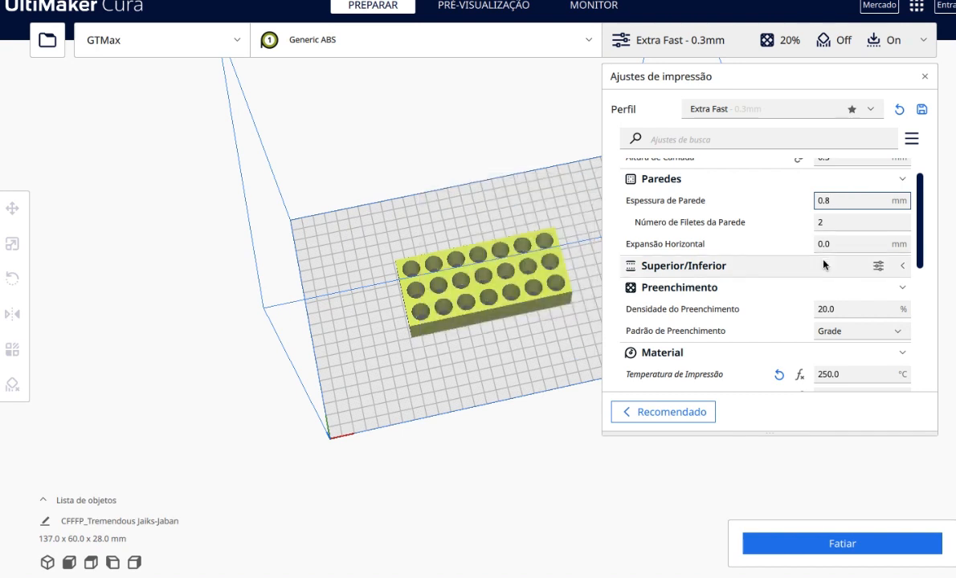
scroll(823, 265, down, 2)
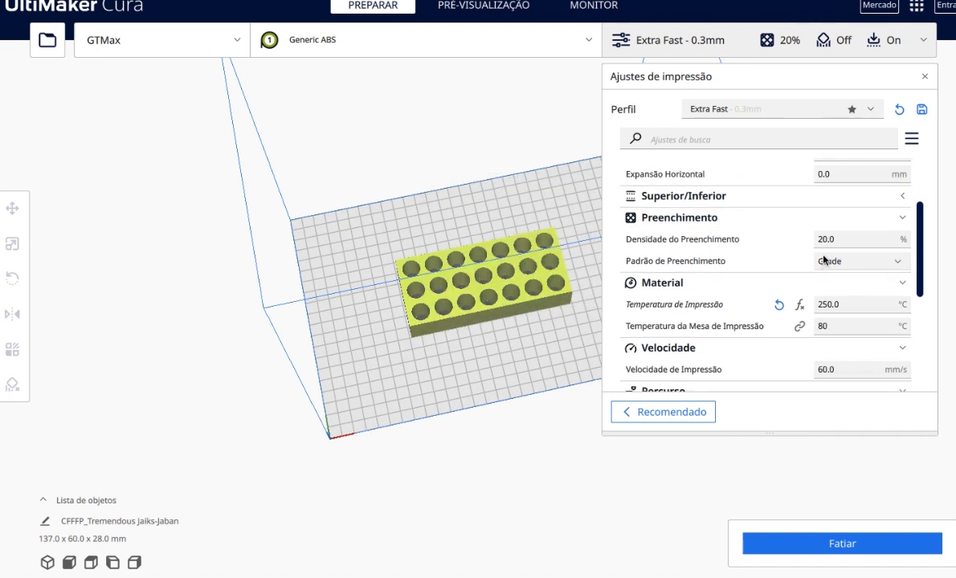
click(824, 241)
key(BackSpace)
key(Return)
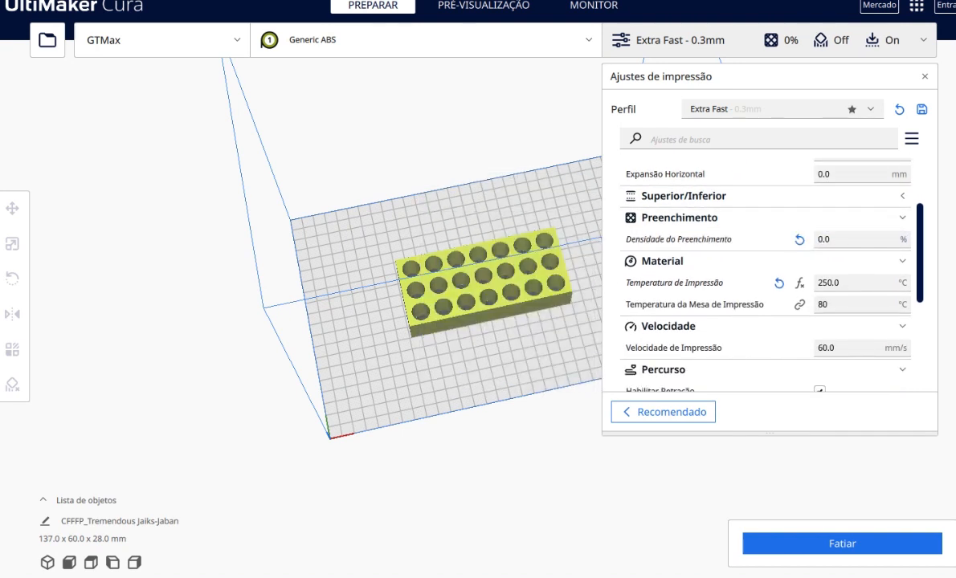
click(825, 238)
text(1)
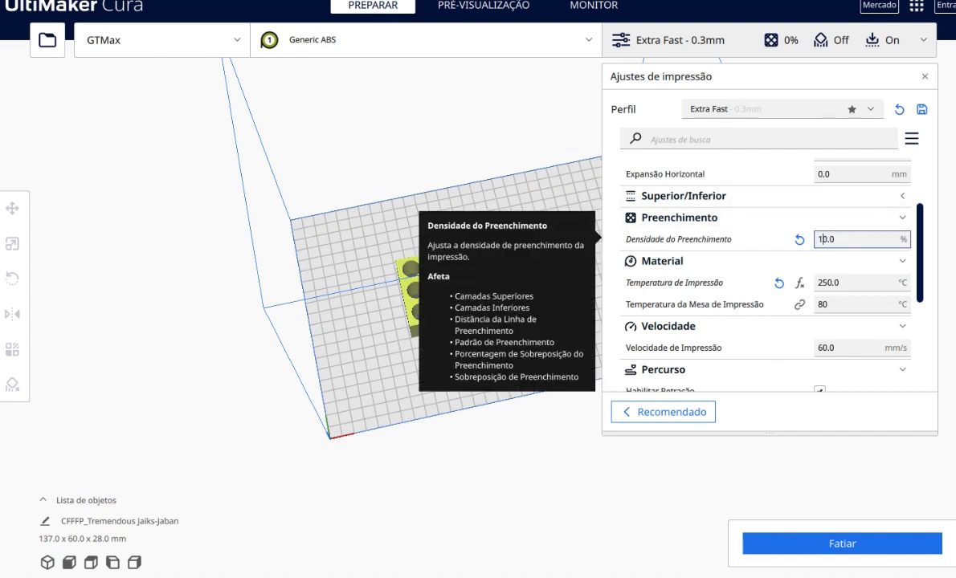
key(Return)
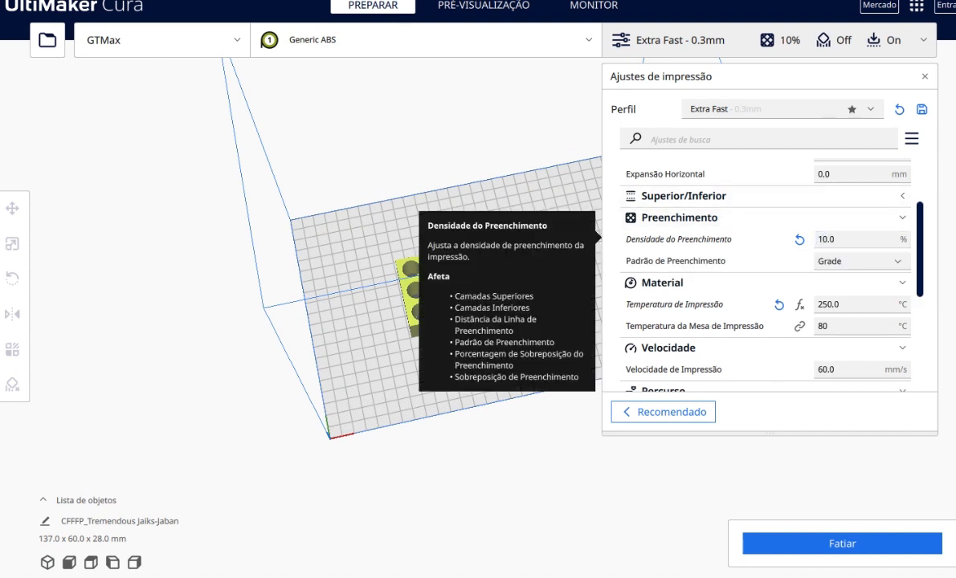
click(821, 547)
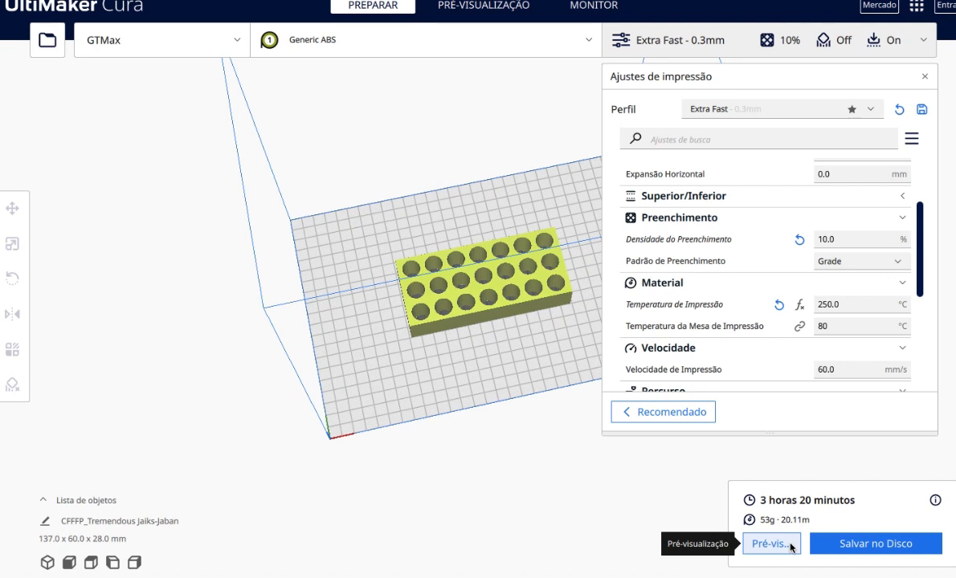
- Open the layer preview, inspect the holes up close and lower the displayed layer to expose the infill inside the block
click(791, 547)
right_drag(493, 320, 572, 273)
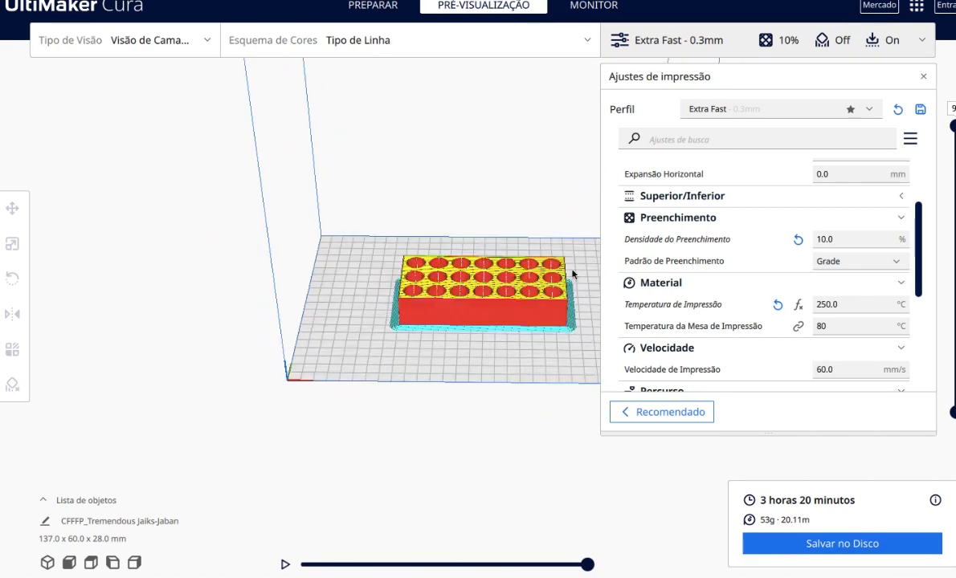
scroll(471, 282, up, 10)
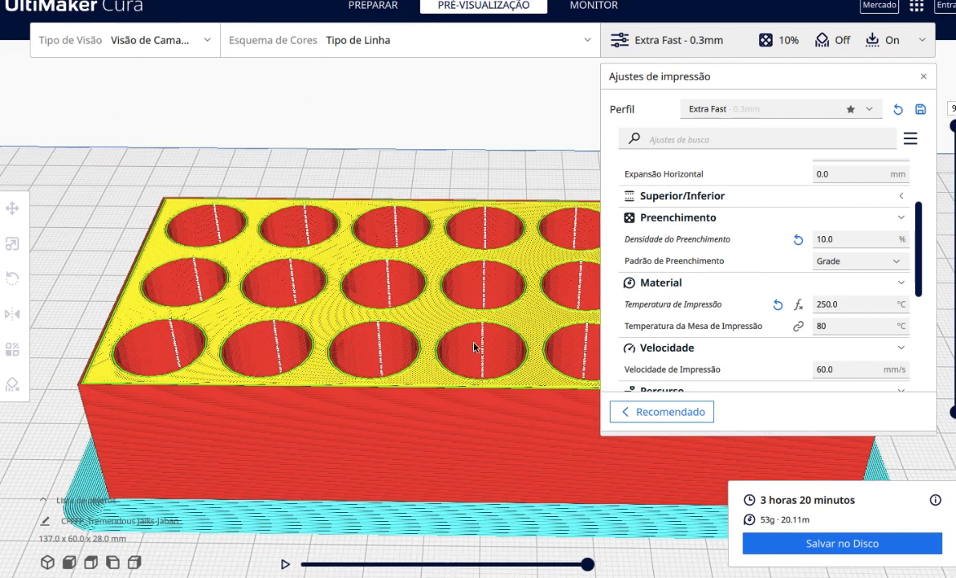
scroll(474, 347, up, 3)
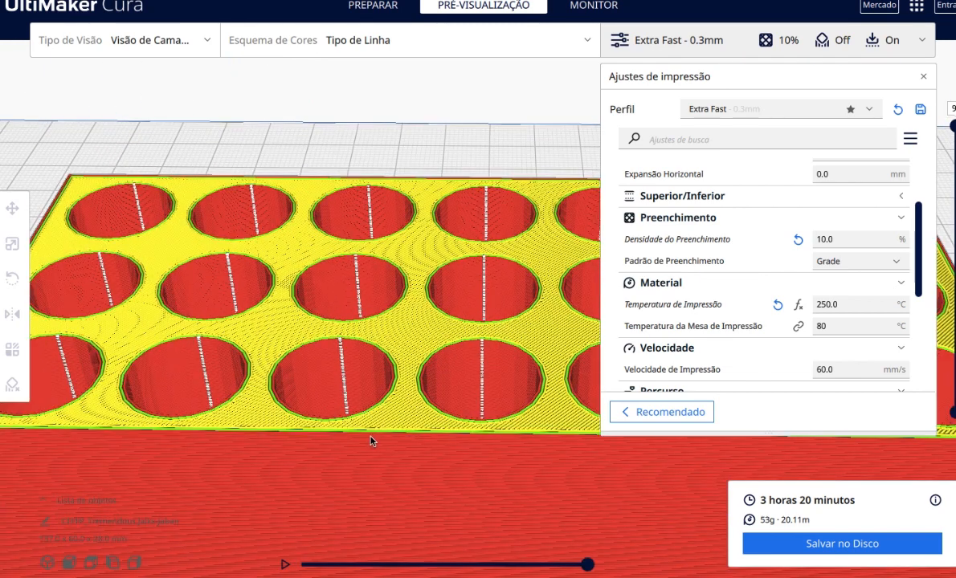
scroll(371, 441, up, 4)
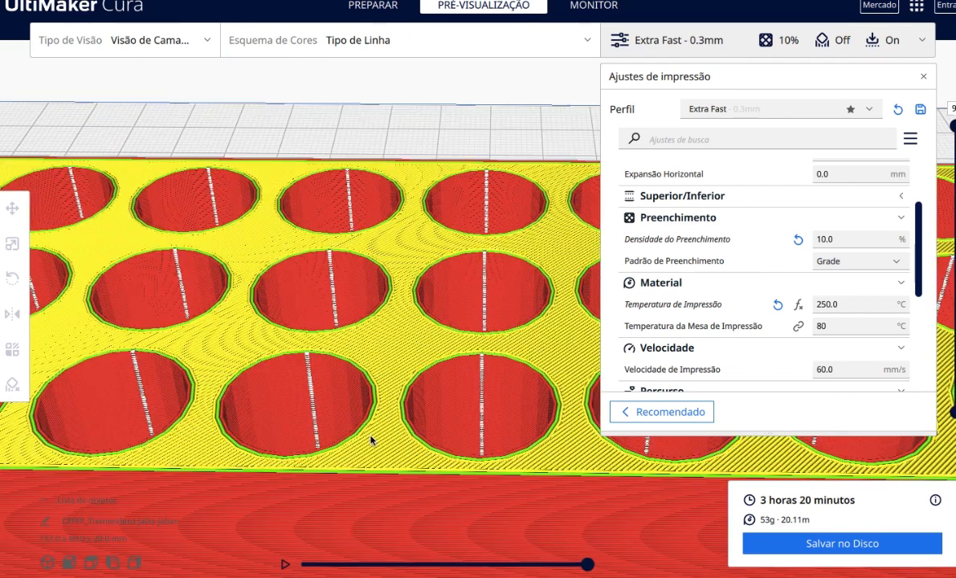
right_drag(368, 448, 380, 397)
drag(953, 125, 936, 320)
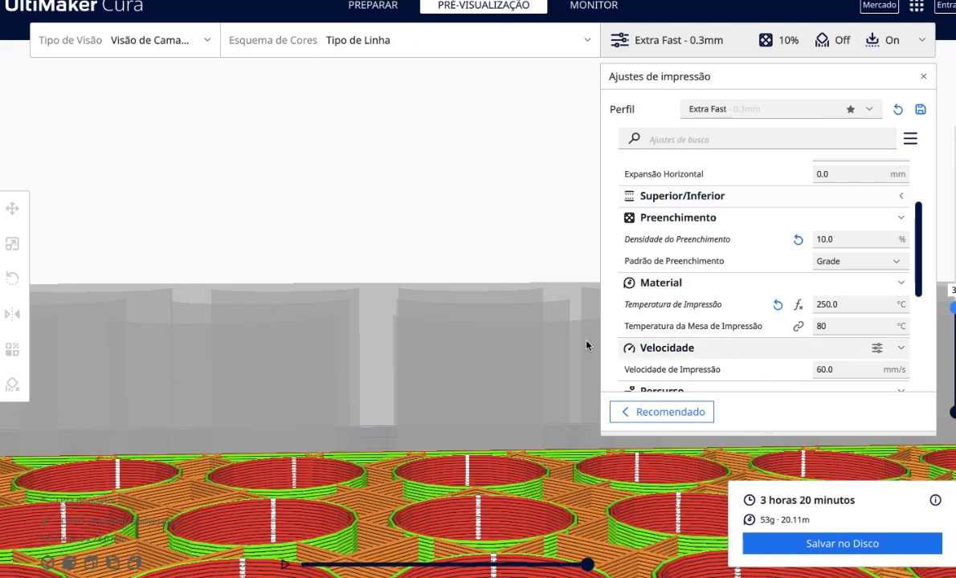
- Set the number of wall lines to 3 and slice the block again
right_drag(465, 344, 382, 443)
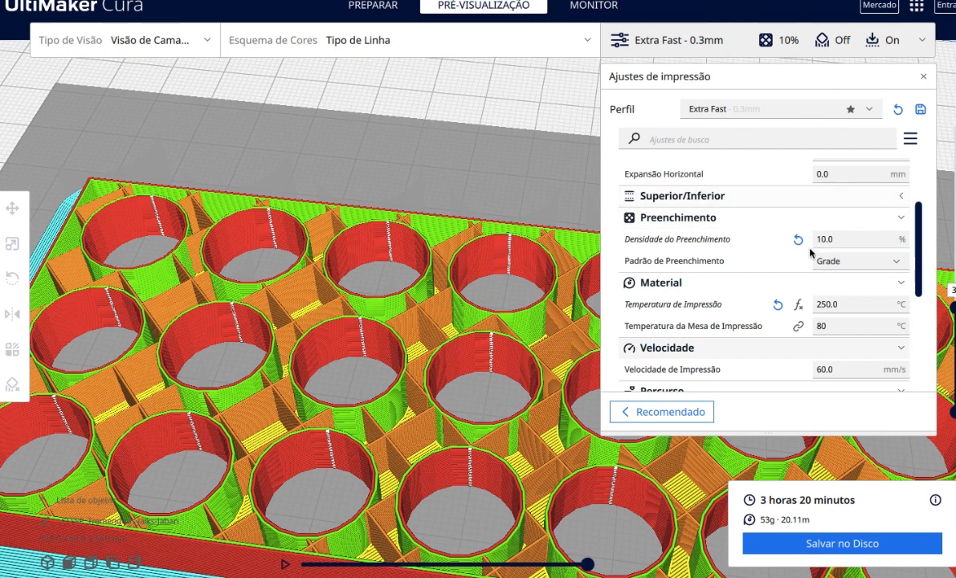
scroll(810, 252, up, 3)
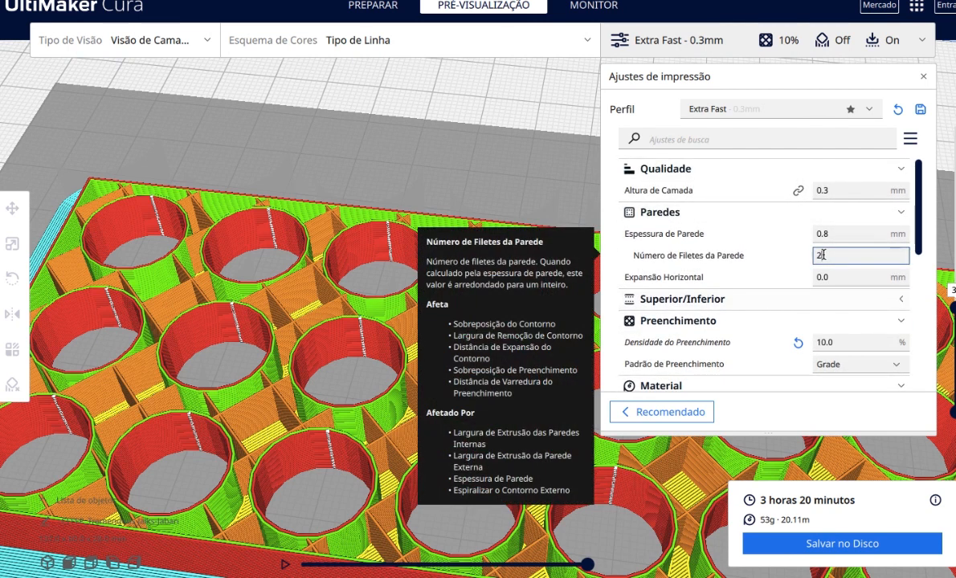
key(BackSpace)
text(3)
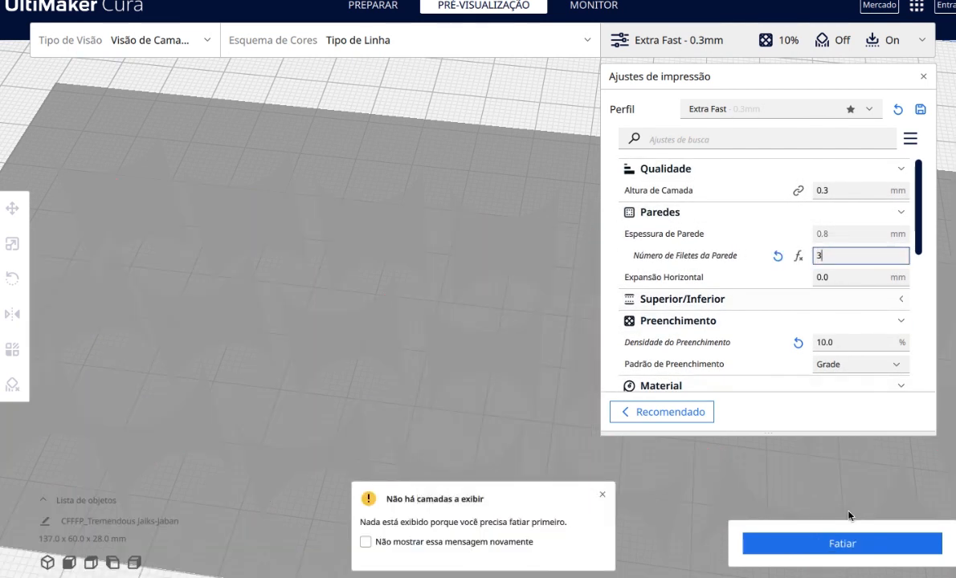
click(827, 544)
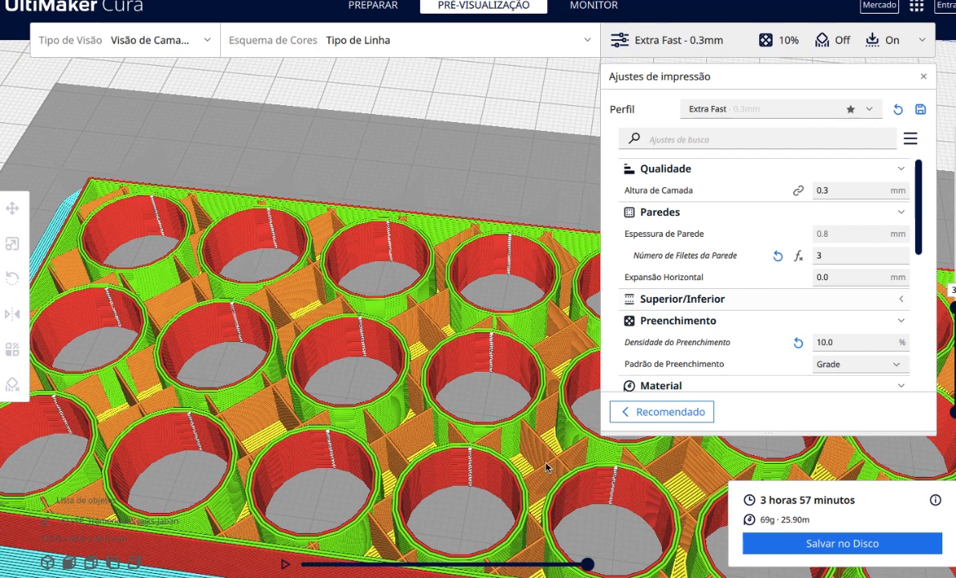
- Examine the hole walls and infill in the layer preview, changing the range of displayed layers
scroll(552, 467, up, 2)
scroll(552, 467, down, 4)
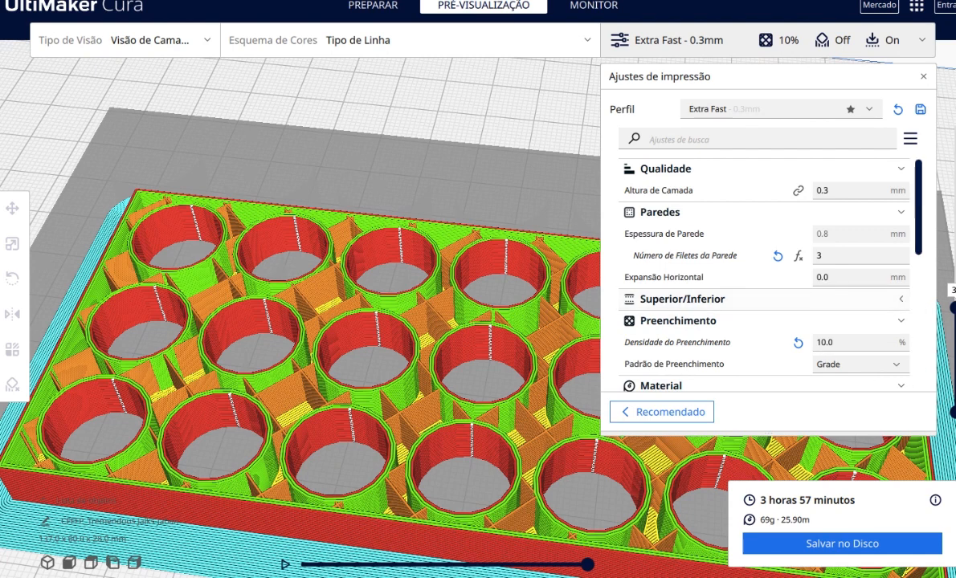
drag(954, 308, 953, 370)
drag(953, 412, 953, 328)
scroll(517, 330, up, 1)
scroll(518, 329, down, 6)
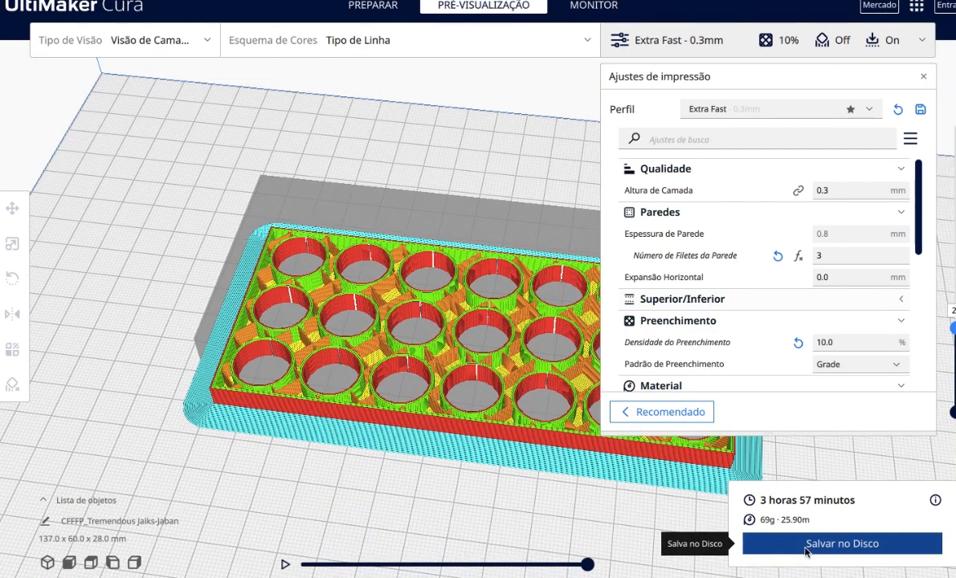
- Save the sliced block as the G-code file CFFFP_Tremendous Jaiks-Jaban in the Downloads folder
click(807, 552)
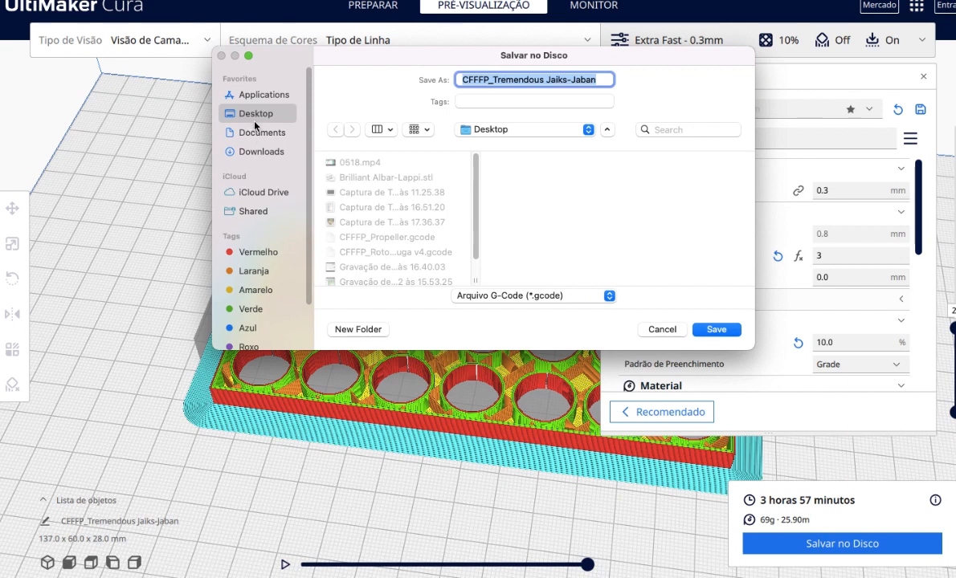
click(241, 150)
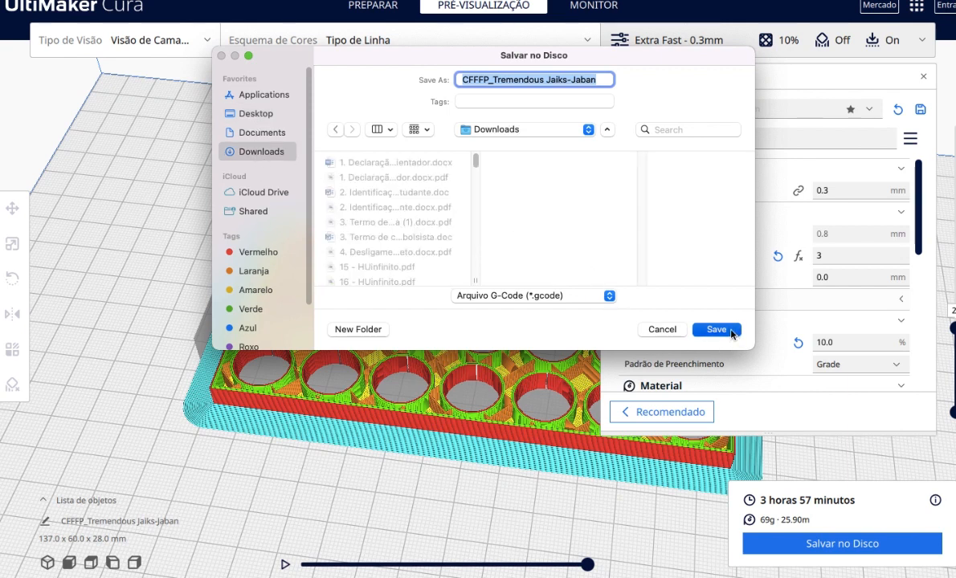
click(715, 331)
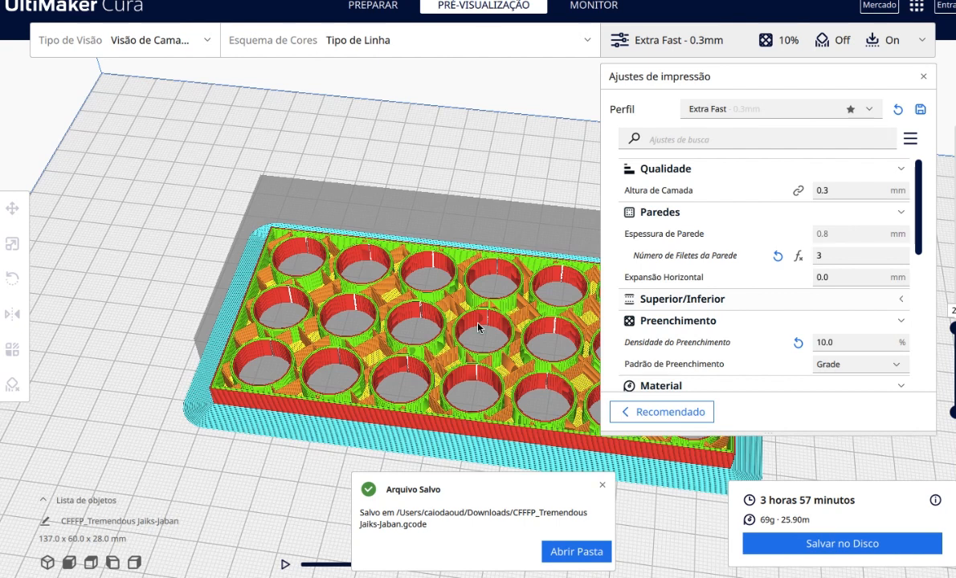
- Switch to Finder and take a quick look at the saved G-code file in Downloads, closing the preview
key(ctrl+Left)
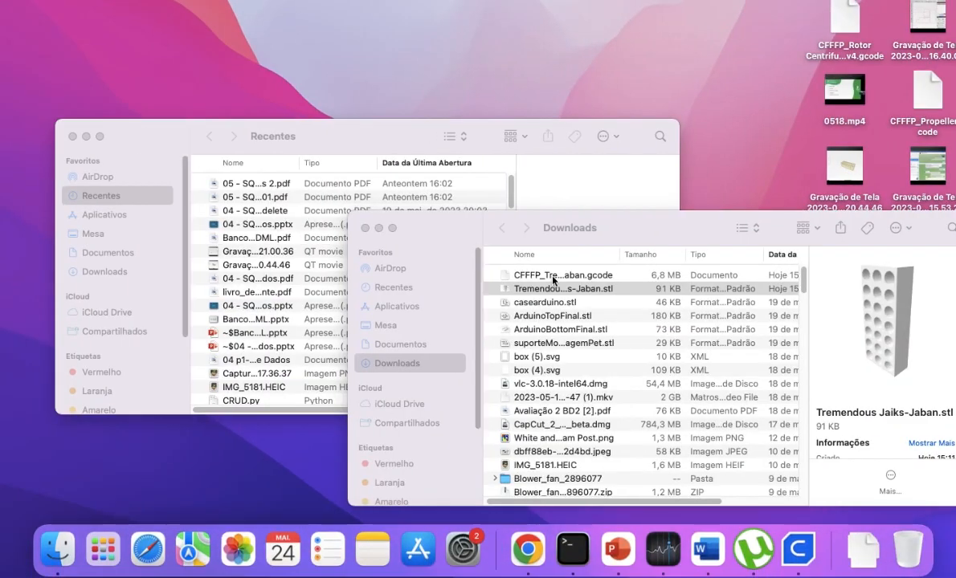
click(553, 275)
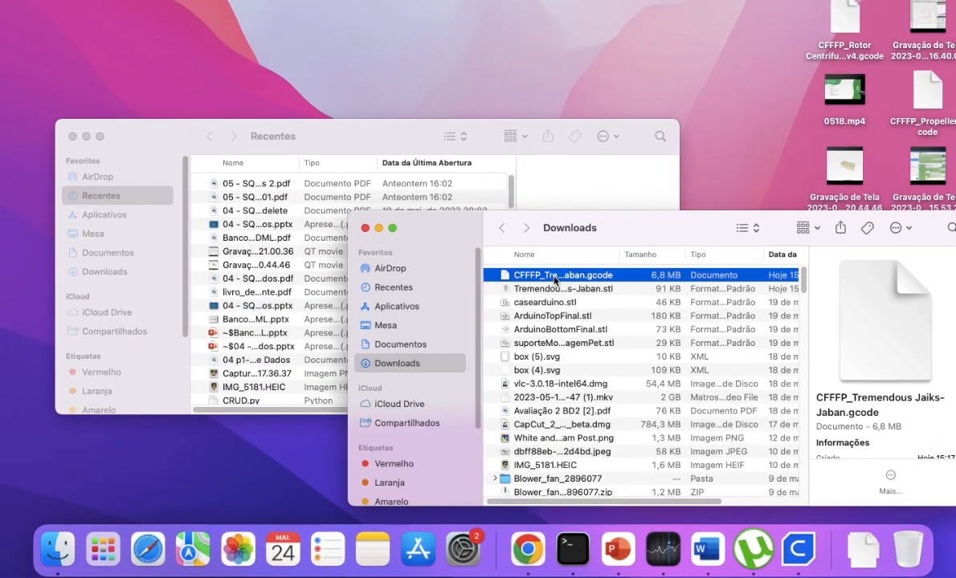
key(space)
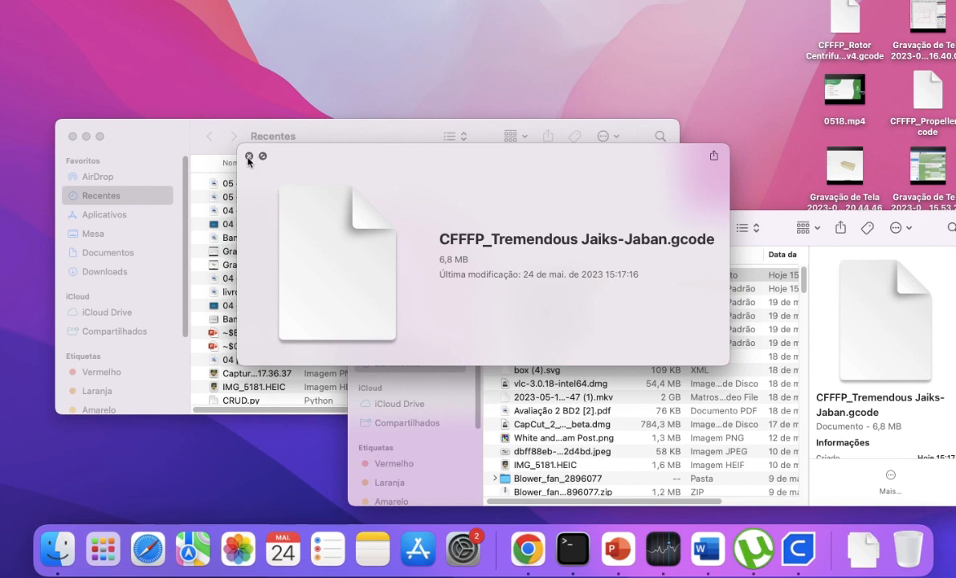
click(248, 157)
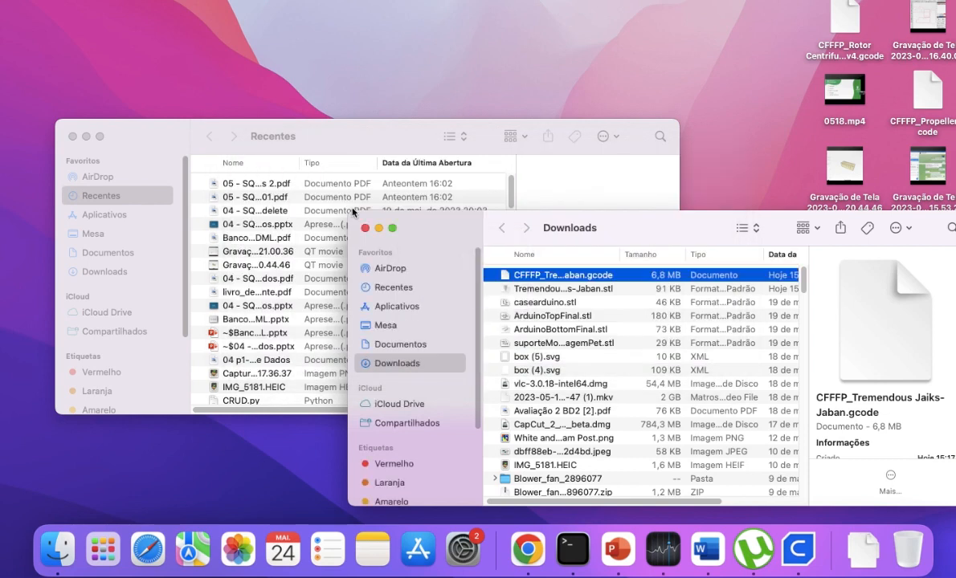
- Open the saved G-code file in the default text editor (Editor de Texto)
right_click(553, 281)
mouse_move(802, 266)
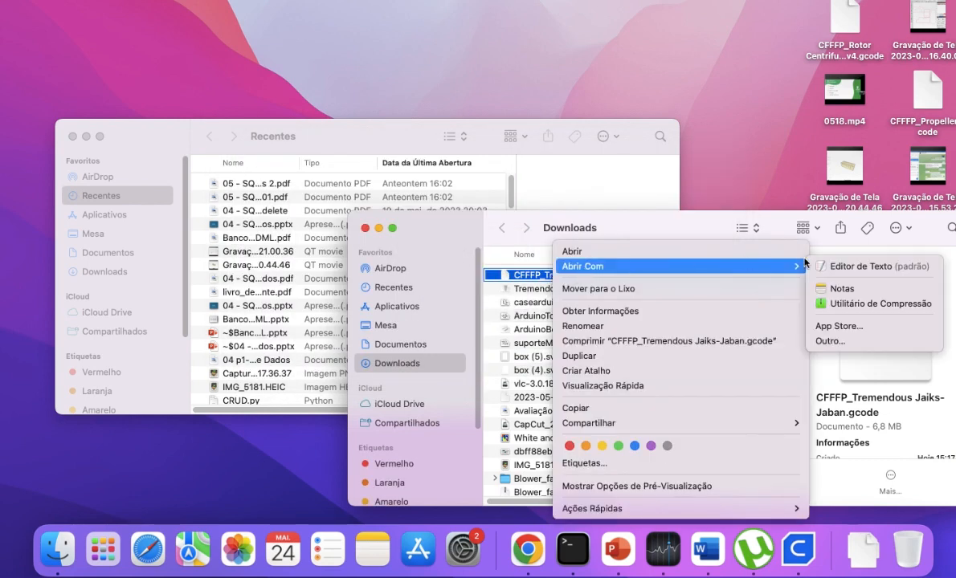
click(852, 266)
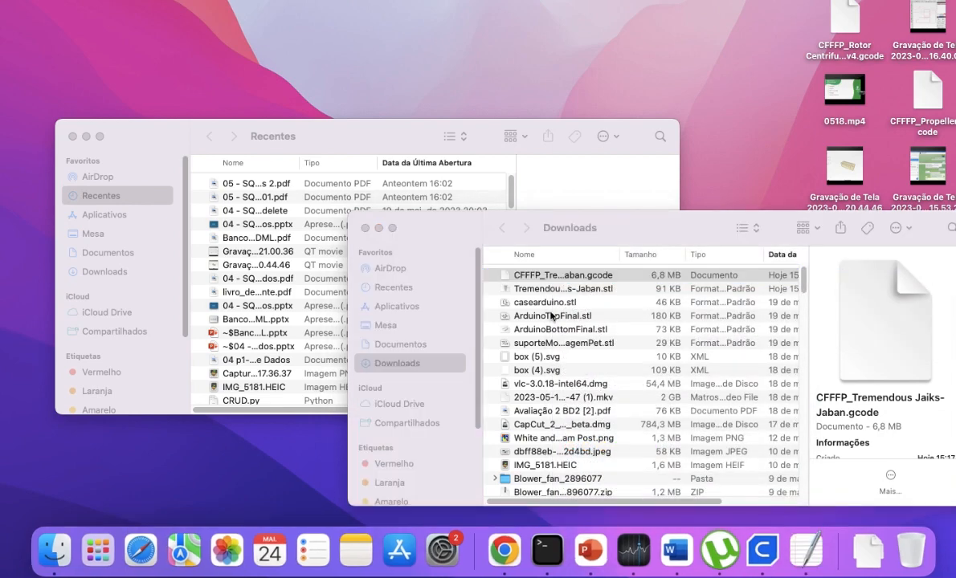
- Examine the movement commands and the closing section of the G-code file, and close the file
scroll(354, 250, down, 15)
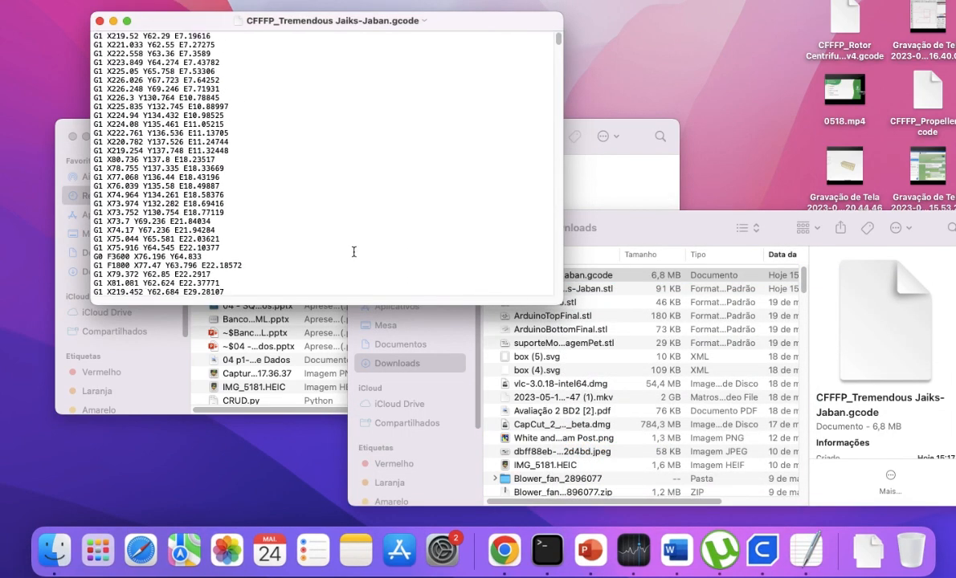
scroll(353, 252, down, 20)
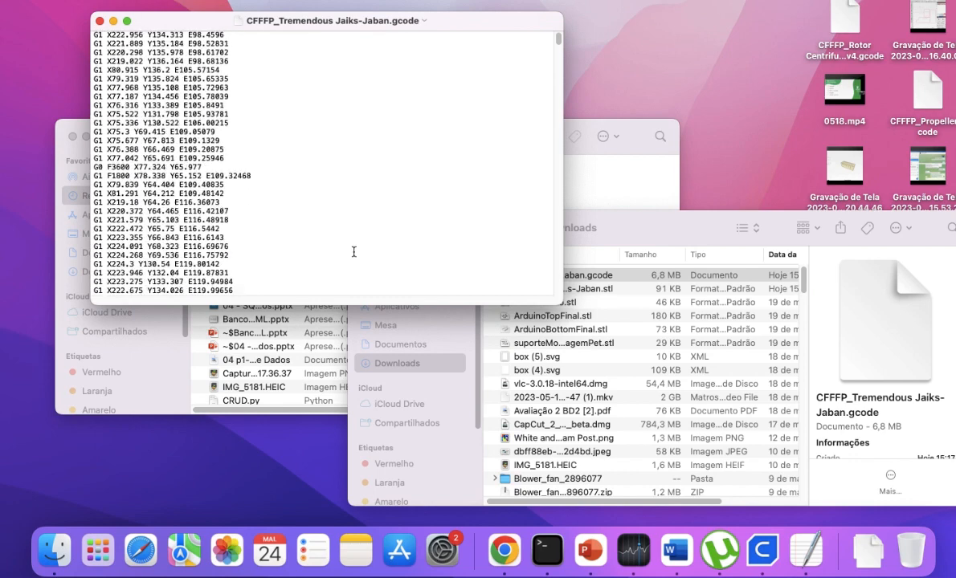
scroll(354, 251, down, 5)
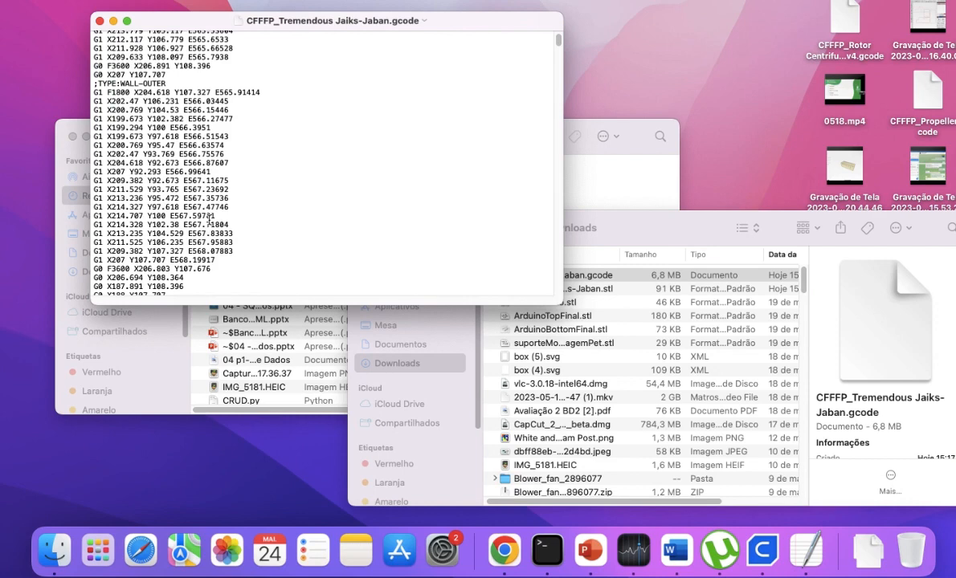
scroll(208, 218, up, 15)
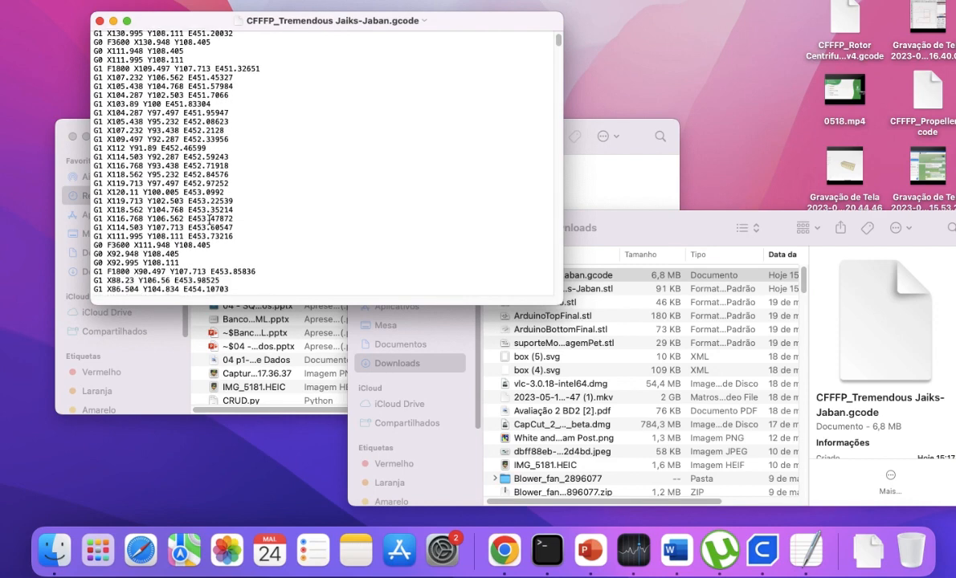
scroll(208, 218, down, 5)
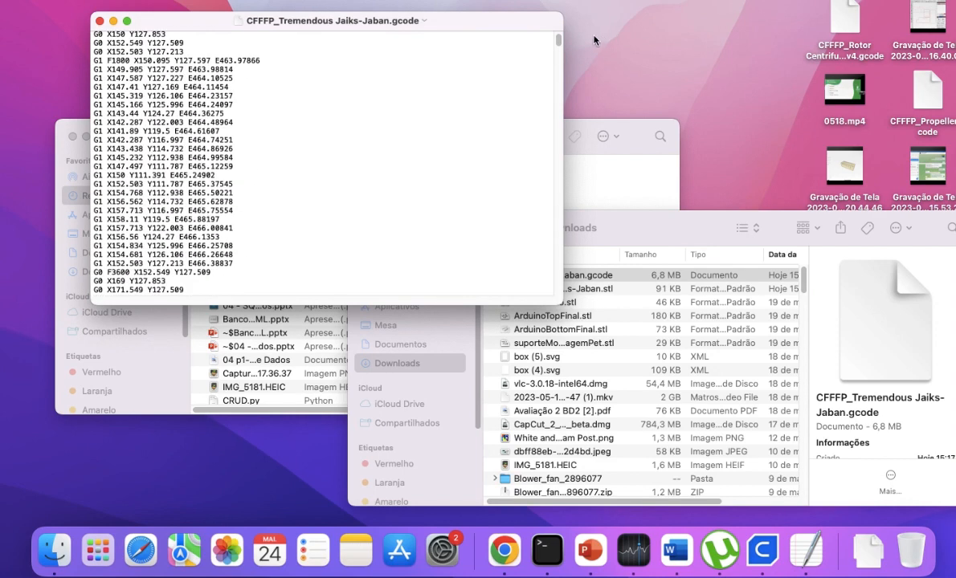
drag(557, 43, 470, 327)
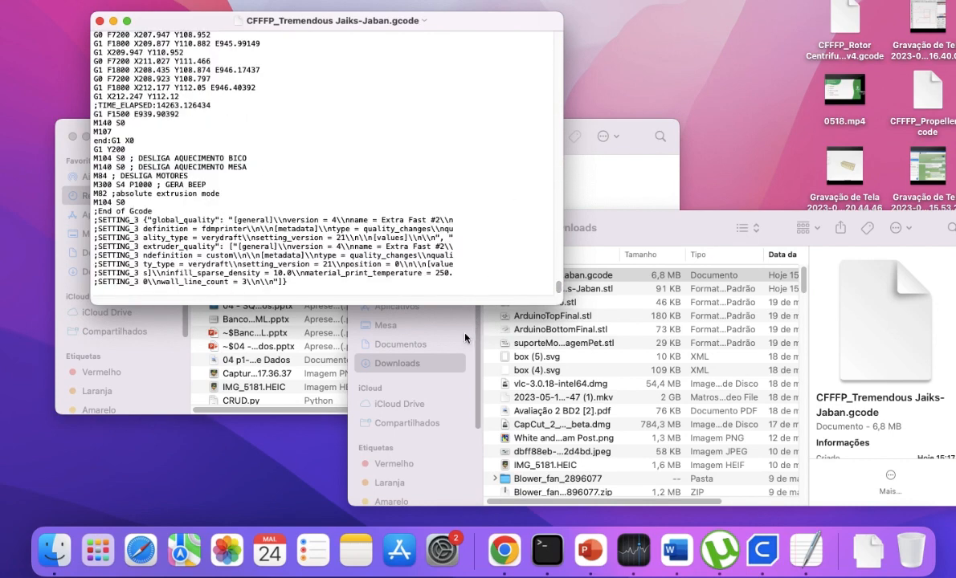
scroll(436, 182, up, 10)
scroll(435, 183, up, 10)
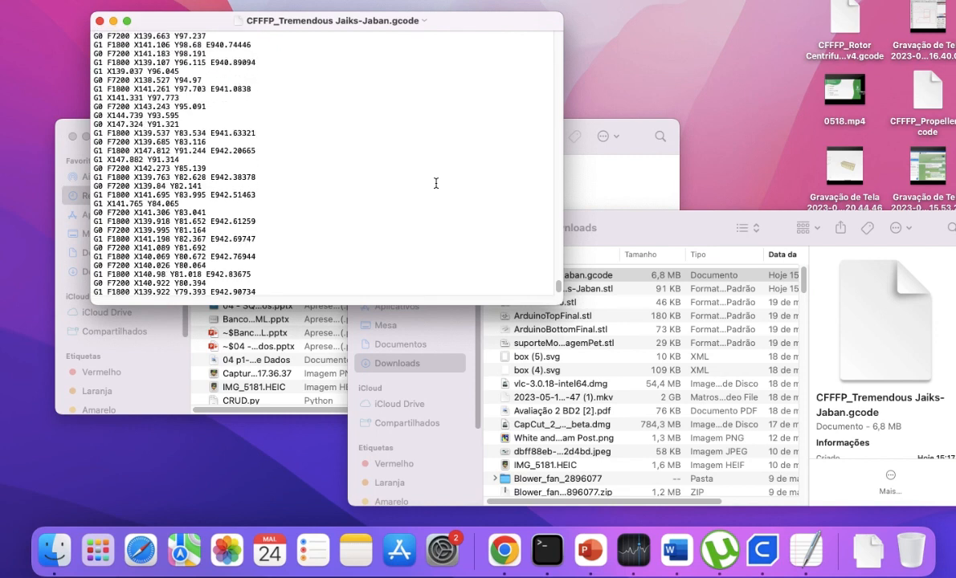
scroll(436, 183, up, 5)
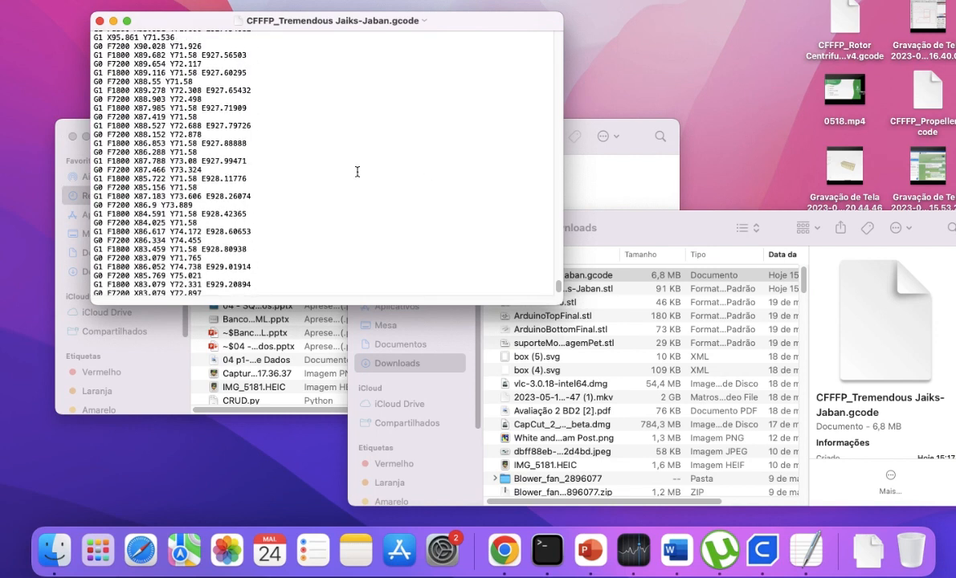
click(100, 21)
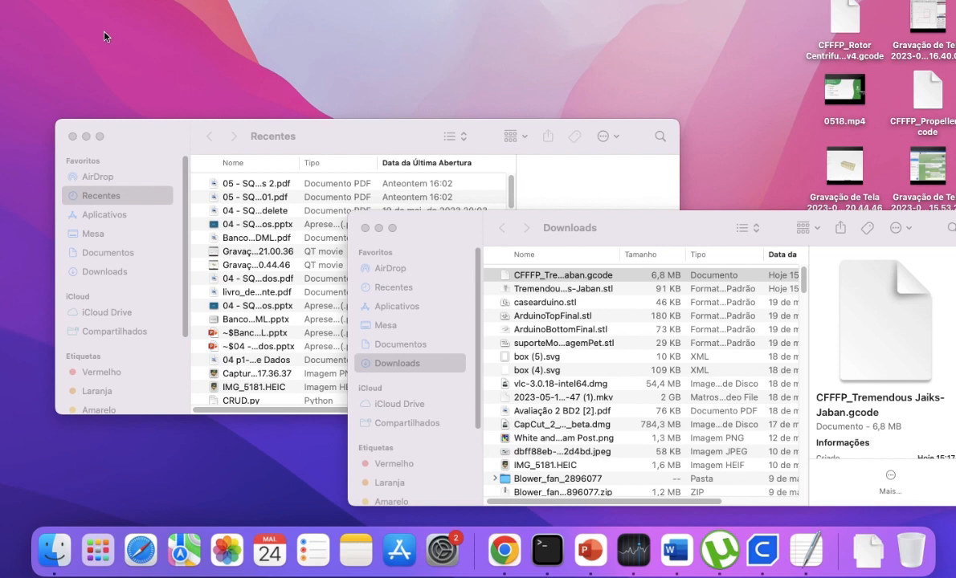
- Select the G-code file in the Downloads folder and switch back to Cura
click(576, 274)
click(558, 274)
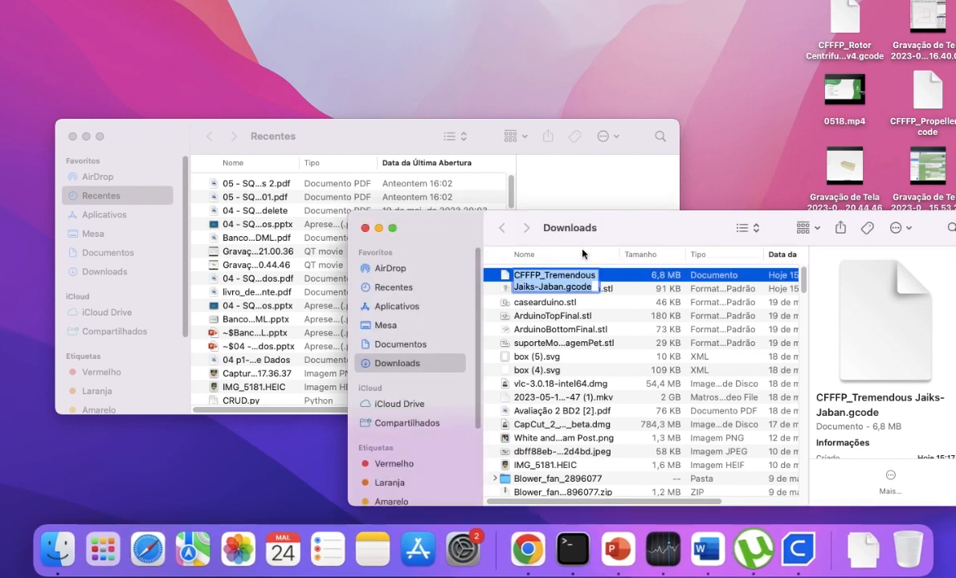
key(ctrl+Right)
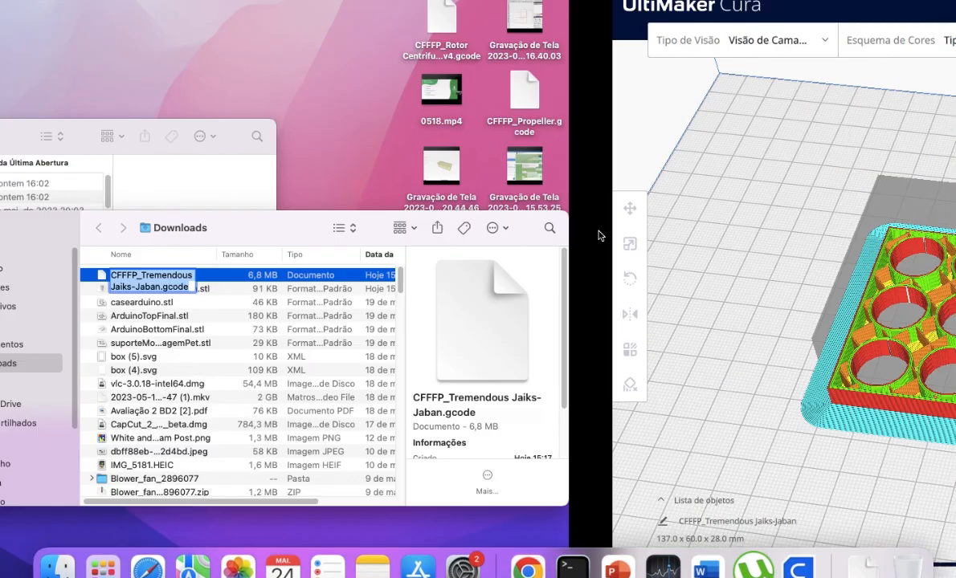